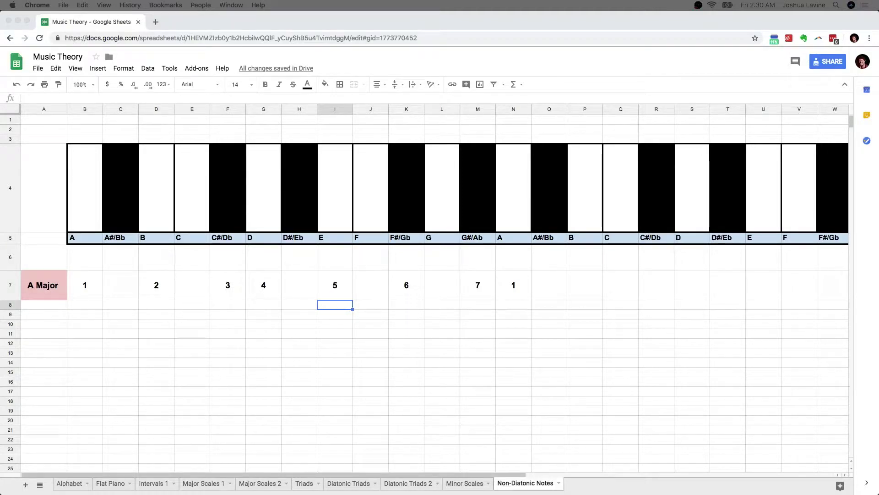
Label cell A8 'A Minor' and turn bold off for the new row's entries
left_click(57, 310)
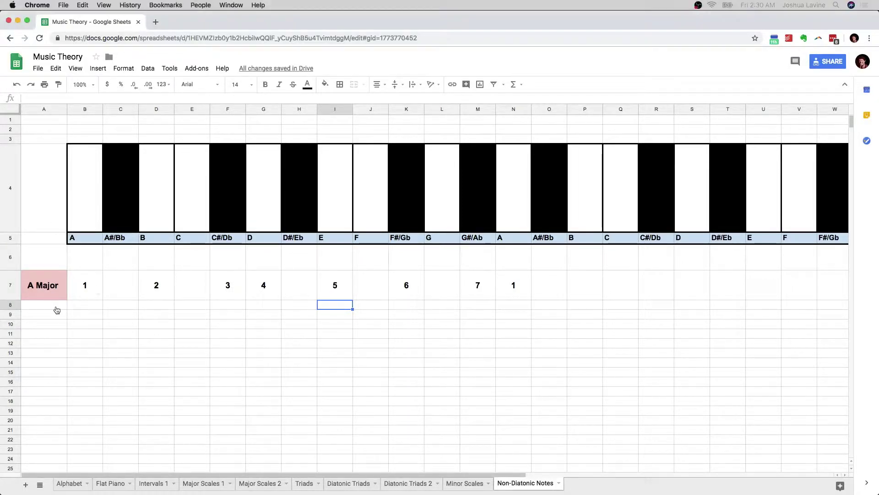
left_click(56, 309)
type("A Minor")
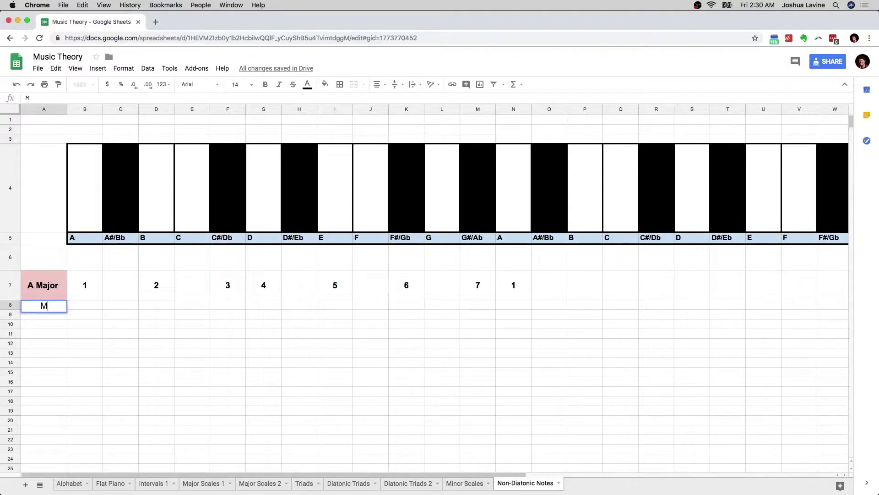
key("Tab")
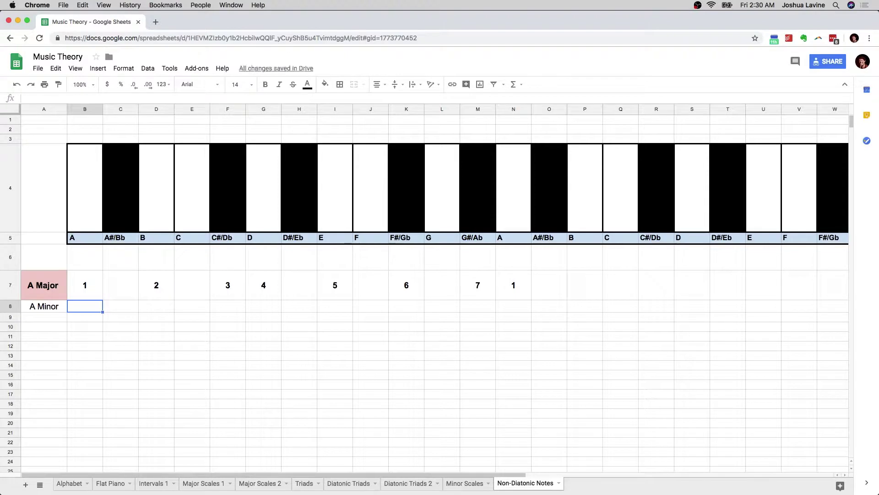
key("shift+Up")
key("ctrl+b")
key("shift+Down")
key("ctrl+b")
Enter degrees 1, 2, b3, 4, 5, b6, b7, 1 across row 8 under their keys
type("1")
key("Tab")
key("Tab")
type("2")
key("Tab")
type("b3")
key("Tab")
key("Tab")
type("4")
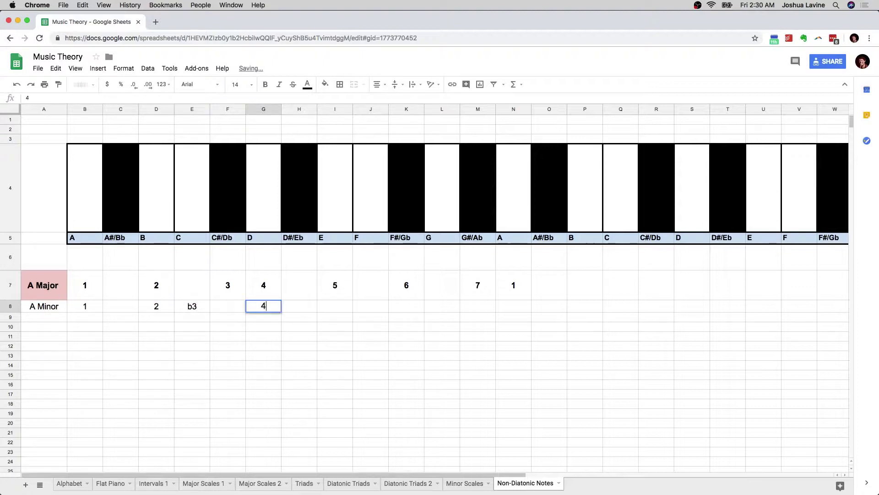
key("Tab")
type("b")
key("BackSpace")
key("Tab")
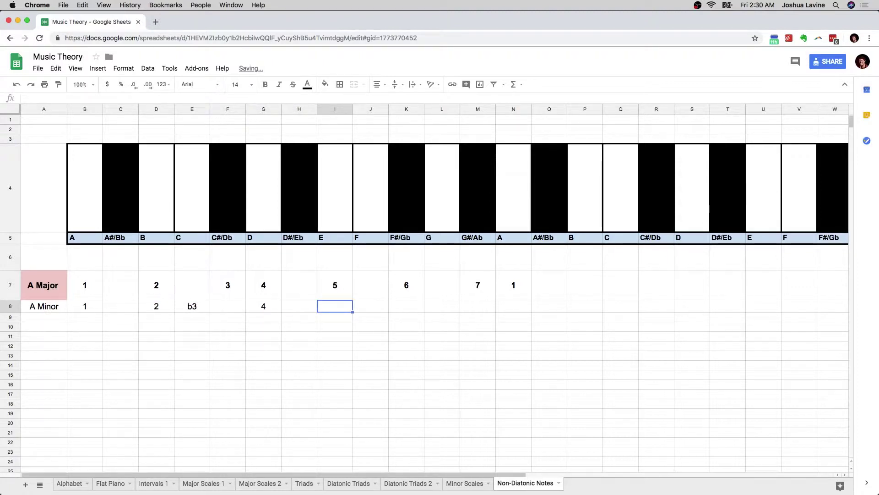
type("5")
key("Tab")
type("b6")
key("Tab")
key("Tab")
type("b7")
key("Tab")
key("Tab")
type("1")
key("Return")
Select the A Minor row from its label across the degree entries
key("Up")
key("Right")
key("Left")
key("Left")
key("shift+Left")
key("shift+Left")
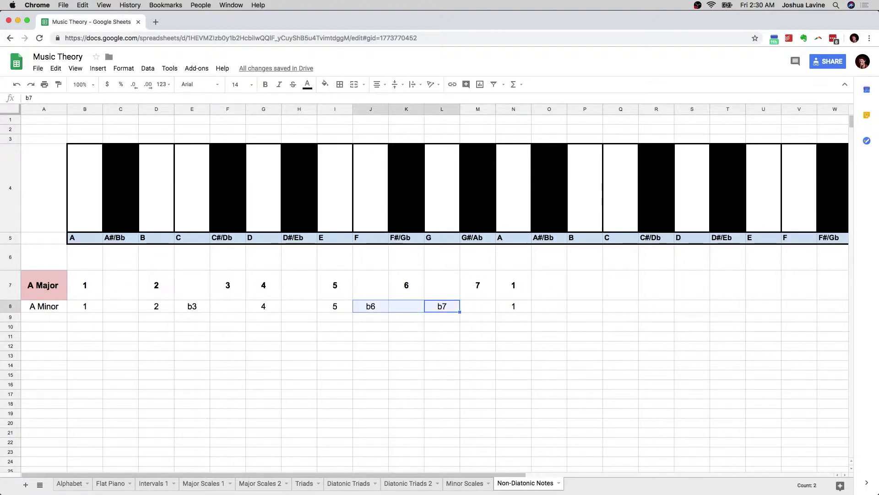
key("Left")
key("Left")
key("Left")
key("Left")
key("Left")
key("Left")
key("Left")
key("Left")
key("Left")
key("Left")
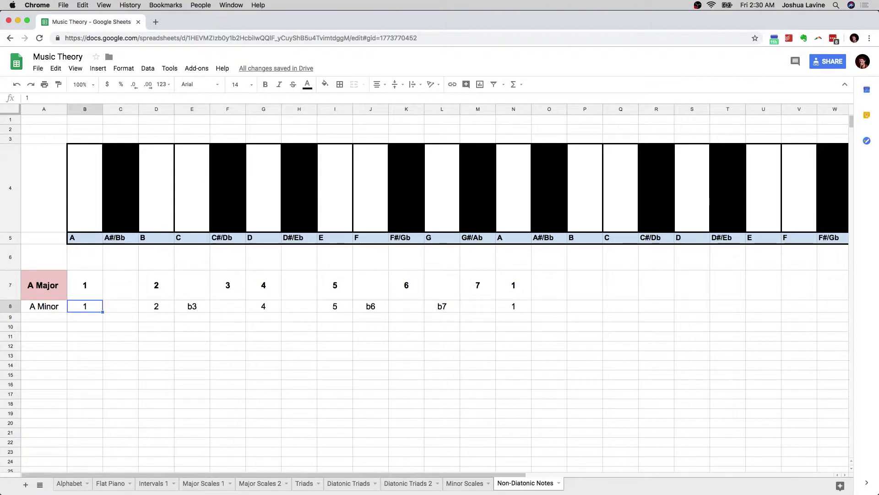
key("Left")
key("shift+Right")
key("shift+Right")
key("shift+Right")
key("shift+Right")
key("shift+Right")
key("shift+Right")
key("shift+Right")
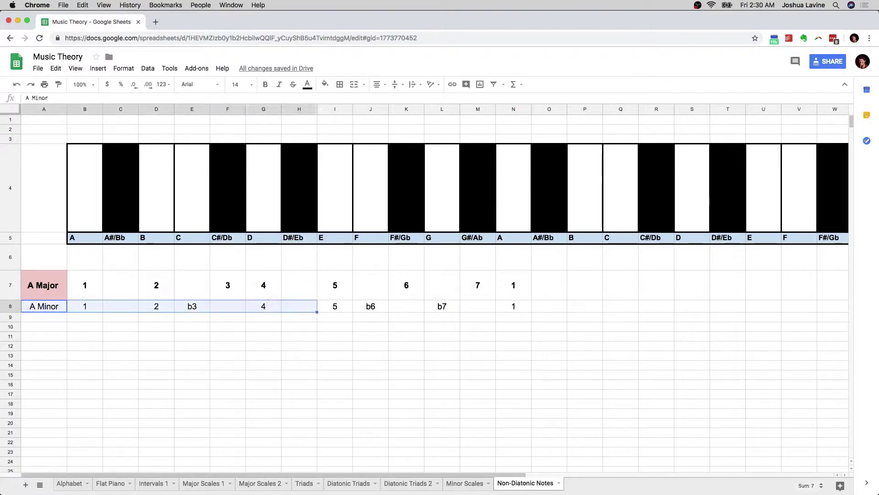
Extend the selection over all of A8:N8 and undo the A Minor entries
key("shift+Right")
key("shift+Right")
key("shift+Right")
key("shift+Right")
key("shift+Right")
key("shift+Right")
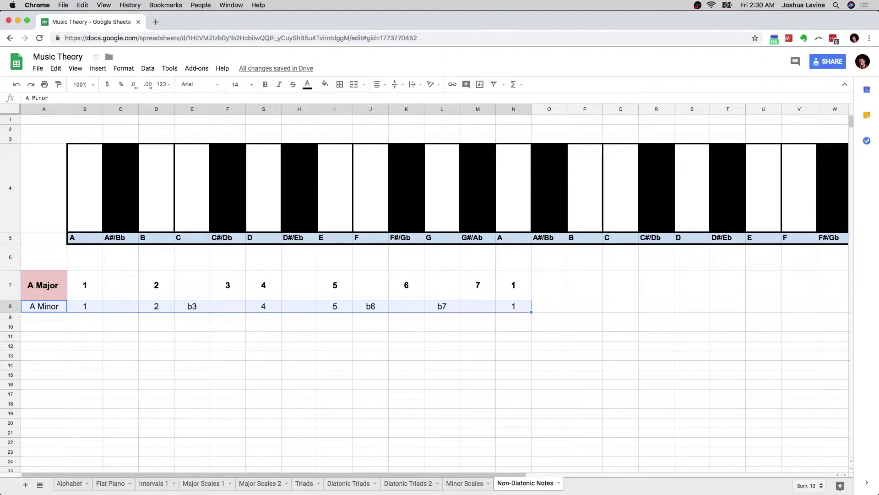
key("super+z")
key("super+z")
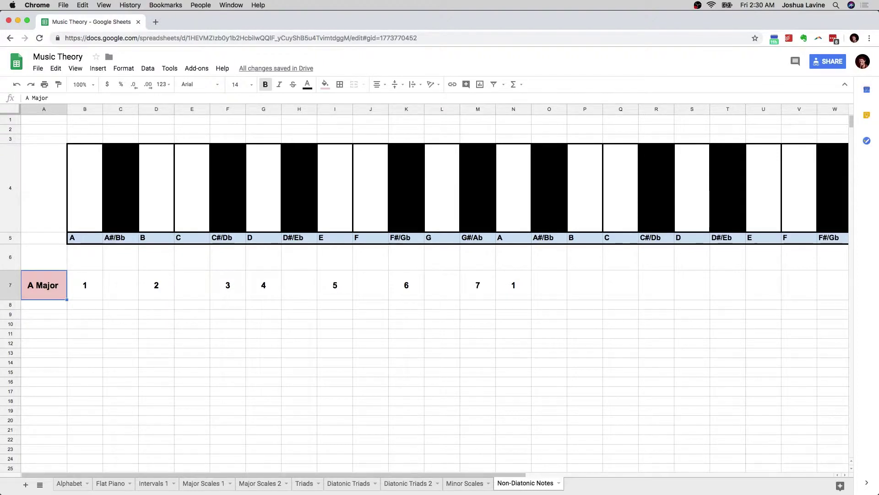
left_click(120, 285)
left_click(156, 285)
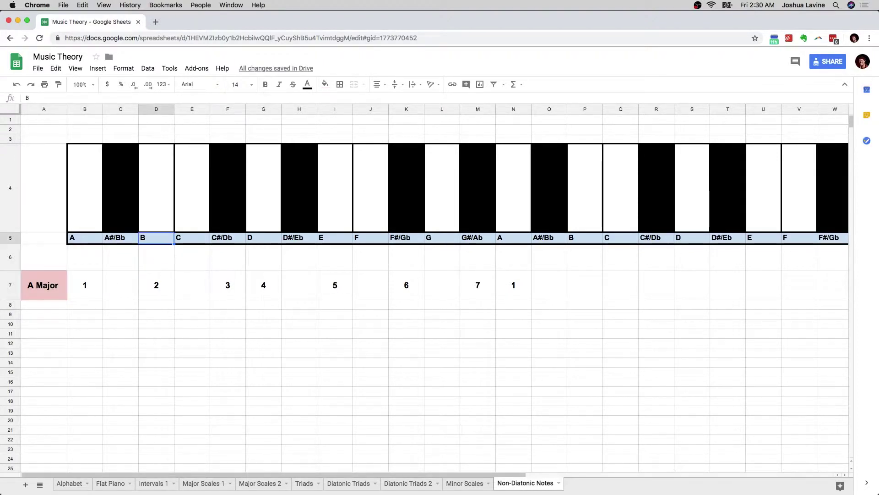
left_click(120, 284)
left_click(44, 284)
left_click(120, 284)
left_click(191, 285)
left_click(264, 285)
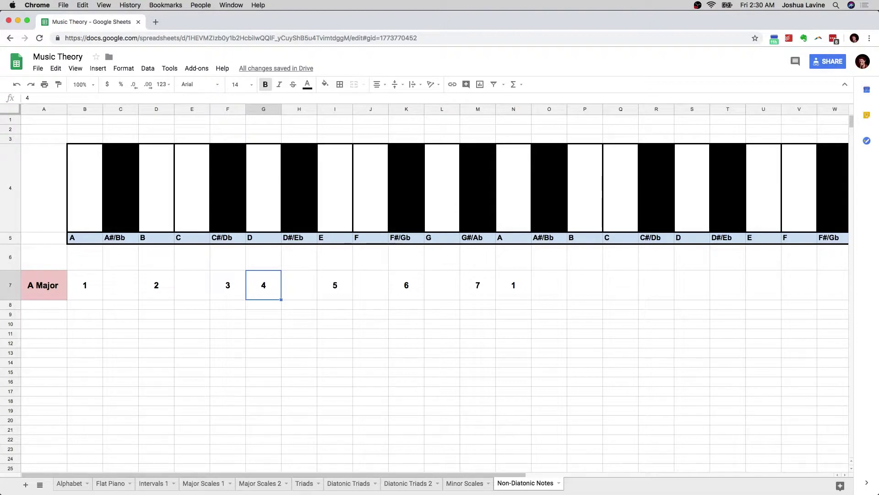
key("Left")
key("Left")
key("Left")
key("Left")
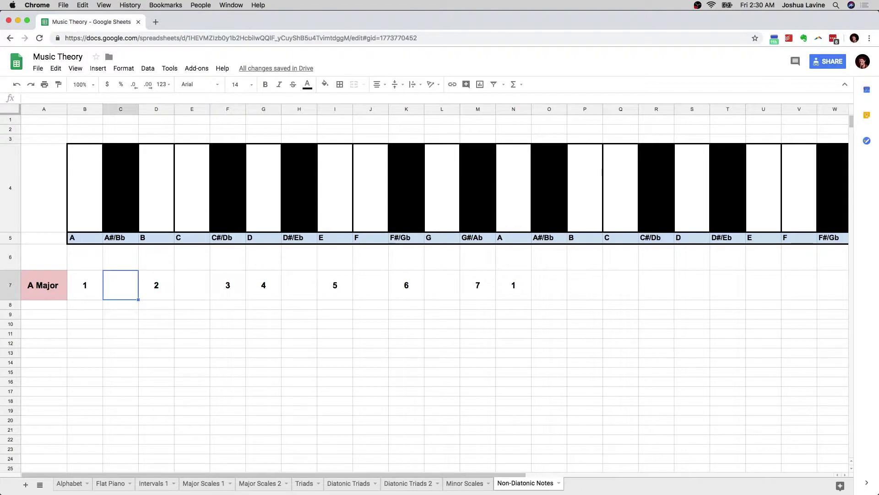
Fill the A Major gap cells C7, E7, H7, J7 and L7 light yellow
left_click(180, 285, "super")
left_click(289, 286, "super")
left_click(368, 285, "super")
left_click(440, 288, "super")
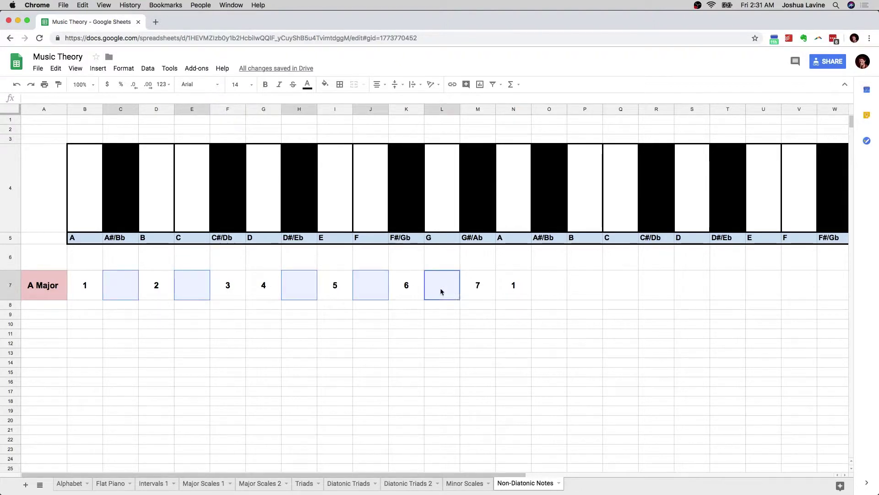
left_click(326, 84)
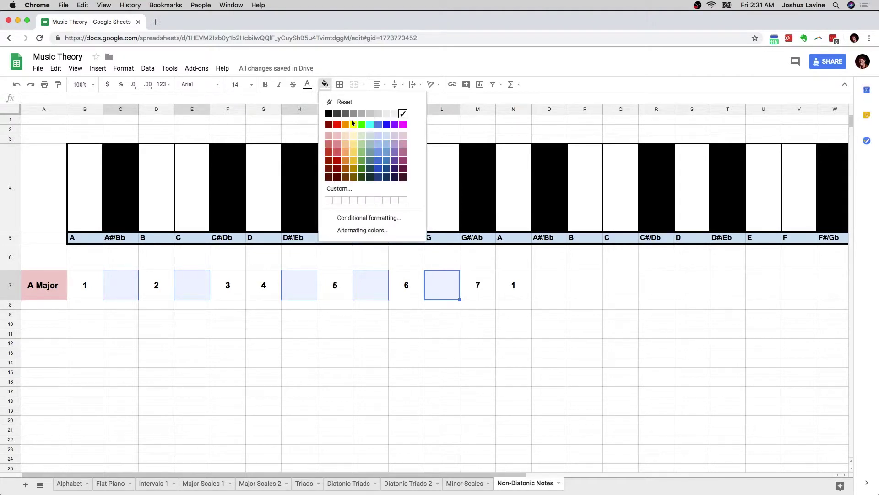
left_click(353, 134)
left_click(360, 324)
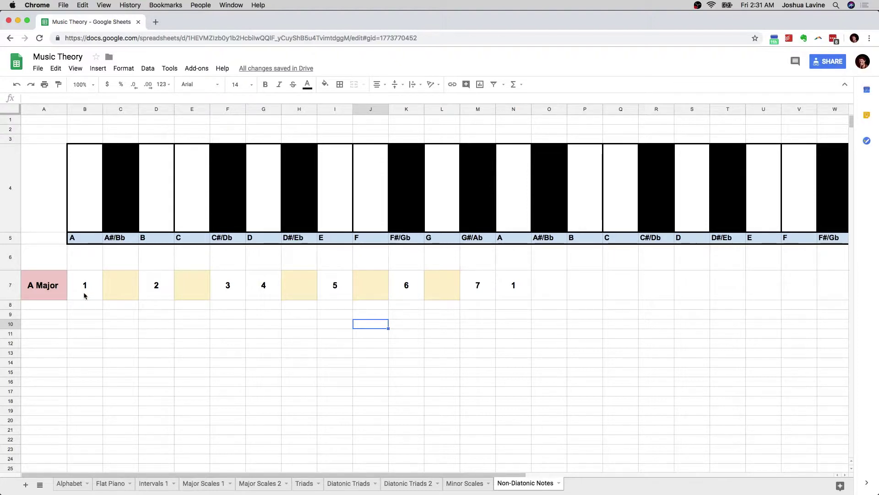
left_click(380, 292)
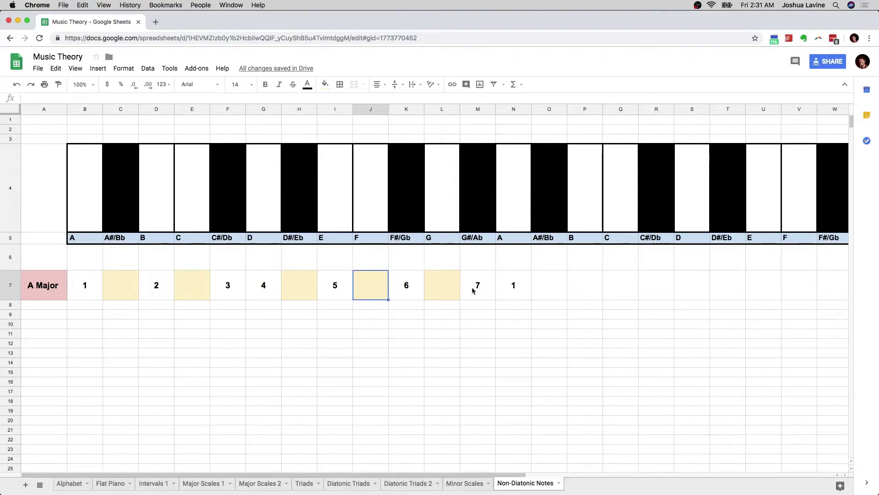
left_click(510, 289, "shift")
left_click(615, 292)
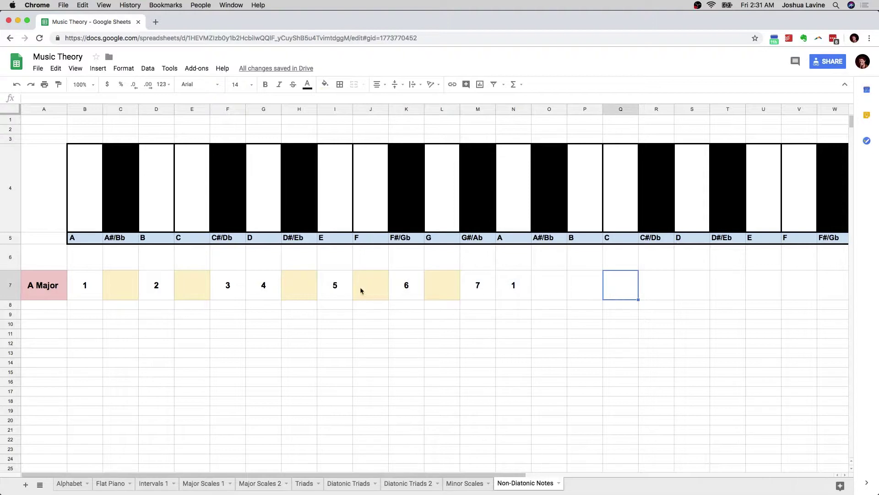
left_click(375, 287)
left_click(191, 290)
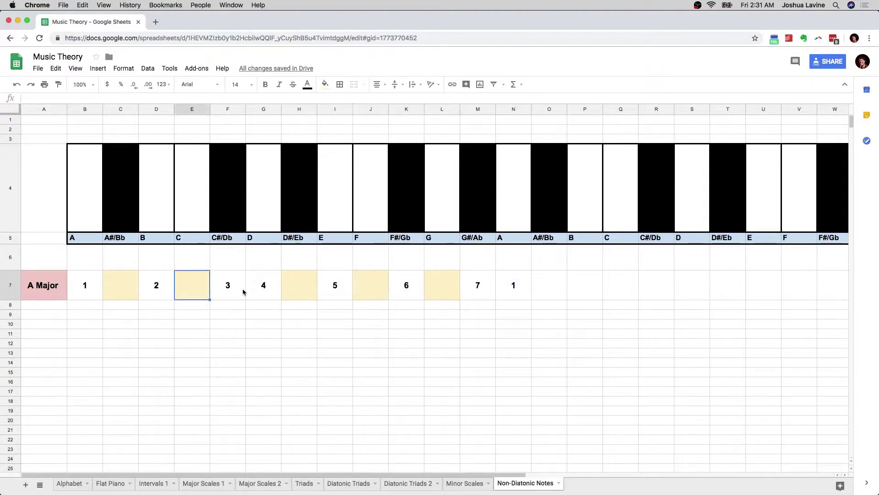
left_click(376, 290, "super")
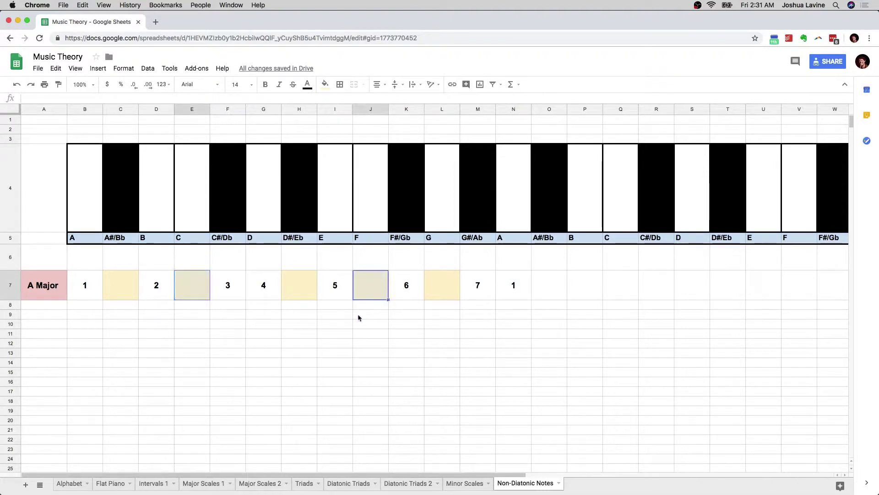
left_click(314, 315)
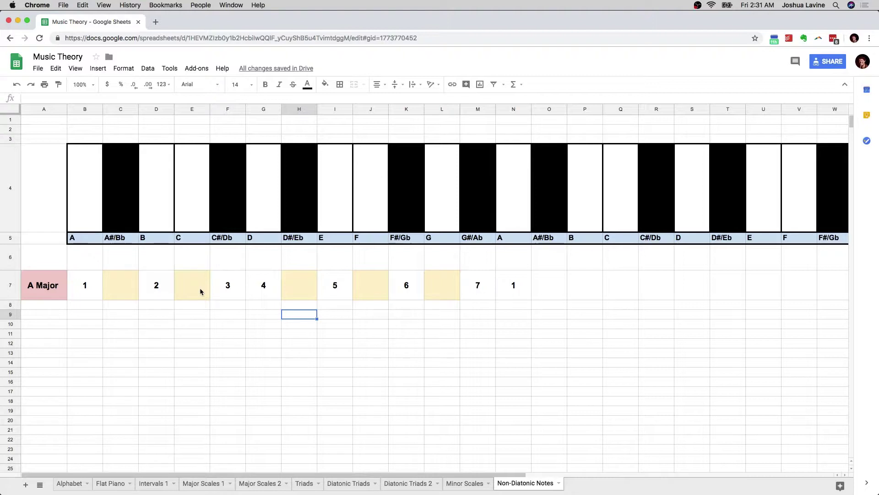
Enter b2 in the yellow cell between degrees 1 and 2
left_click(126, 290)
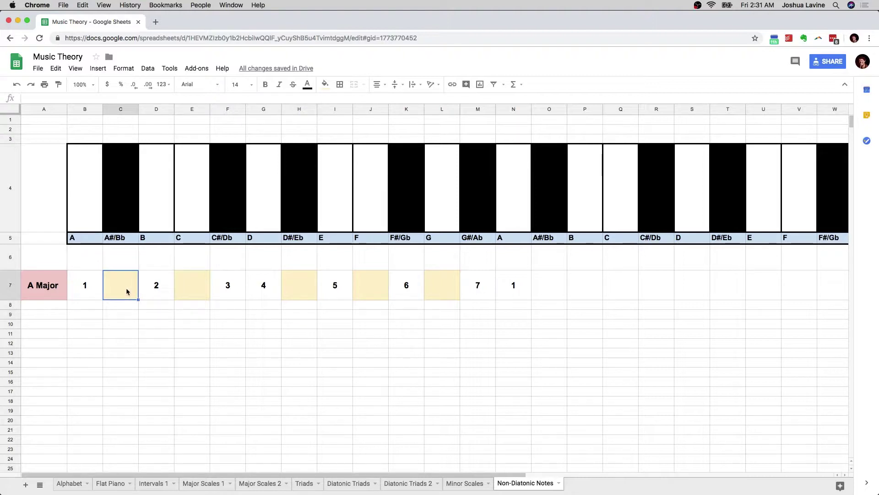
left_click(183, 285)
left_click(294, 288)
left_click(364, 286)
left_click(432, 285)
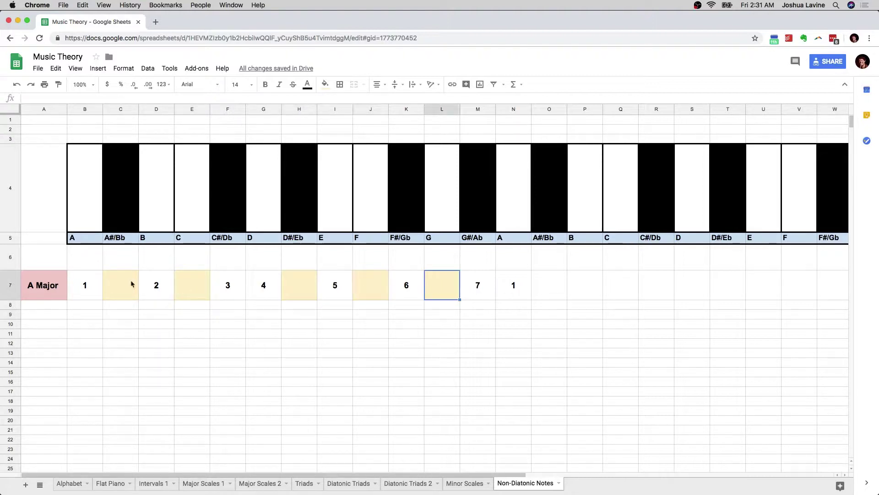
left_click(106, 284)
type("b2")
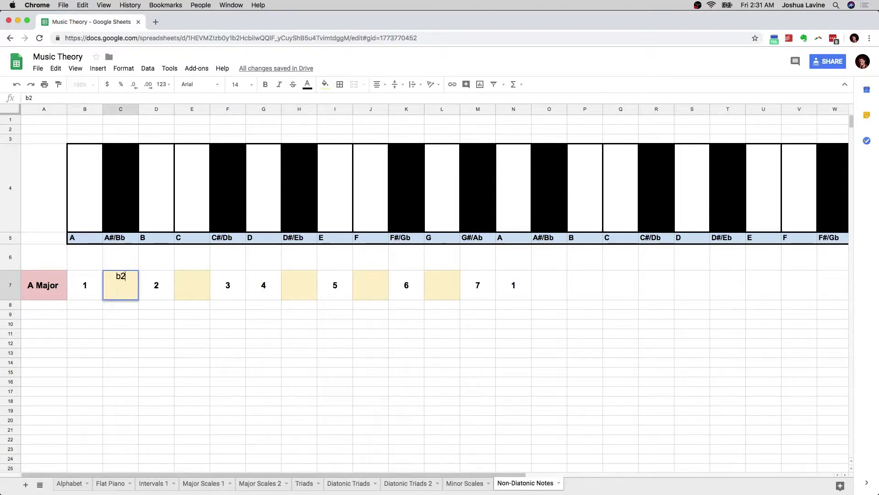
key("Tab")
Enter b3, b5, b6 and b7 in the remaining yellow gap cells
left_click(192, 285)
type("b3")
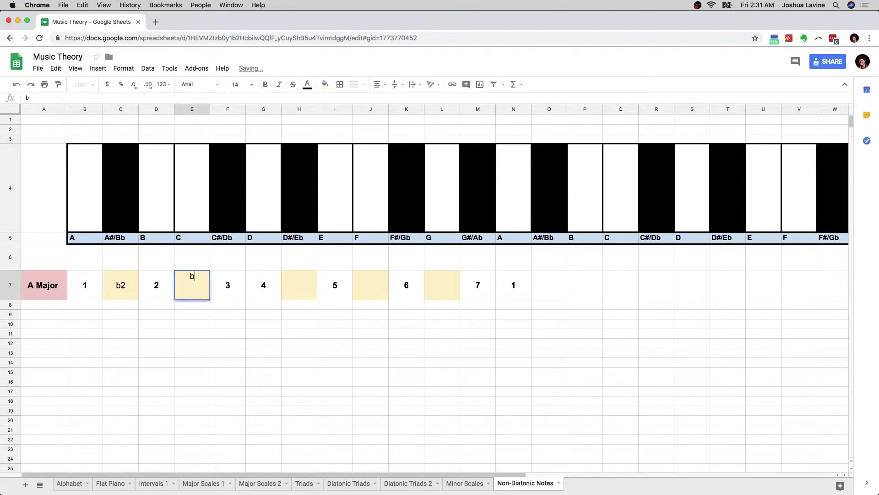
key("Tab")
key("Tab")
key("Tab")
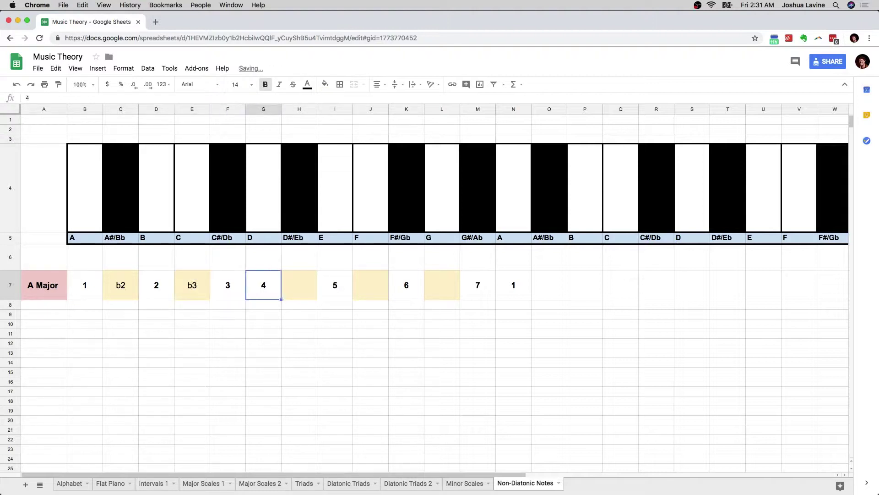
type("b5")
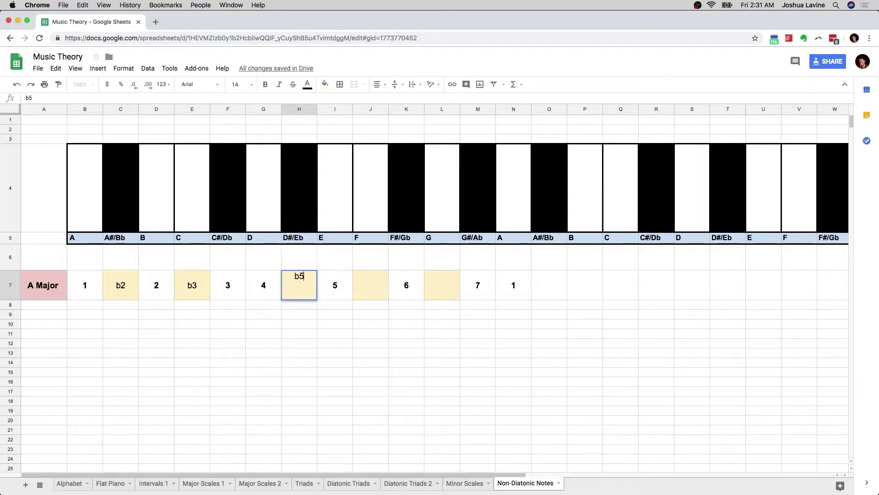
key("Tab")
key("Tab")
type("b6")
key("Tab")
key("Tab")
type("b7")
key("Return")
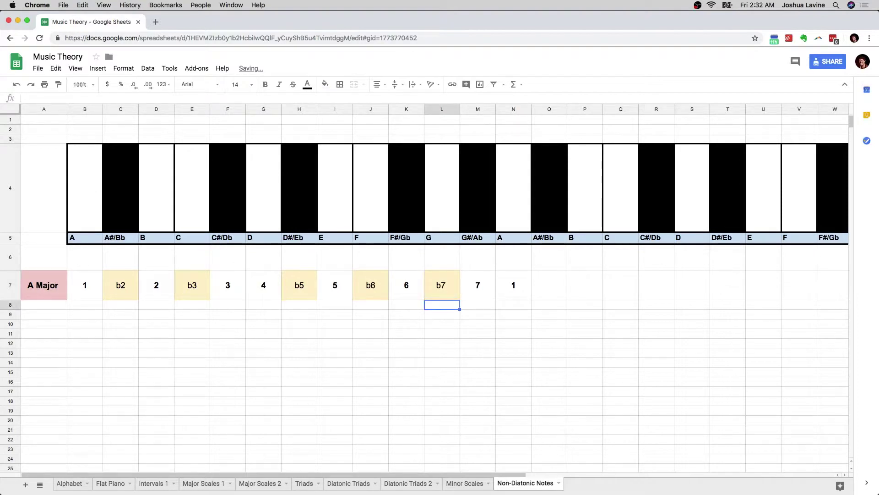
key("Up")
key("Left")
key("Left")
key("Left")
key("Left")
key("Left")
key("Left")
key("Left")
key("Left")
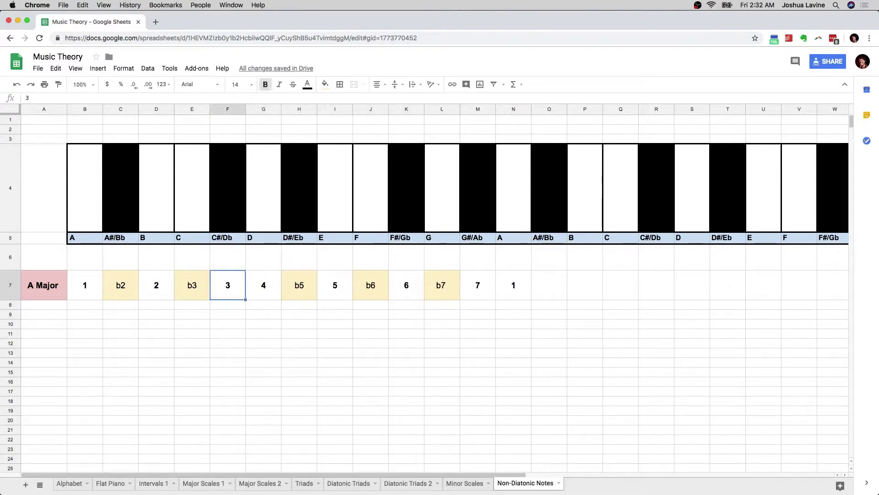
key("Right")
key("Left")
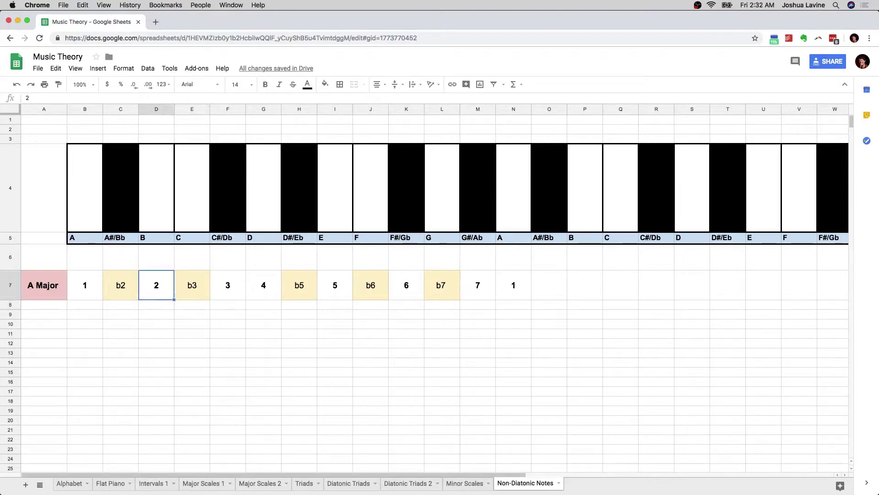
key("Left")
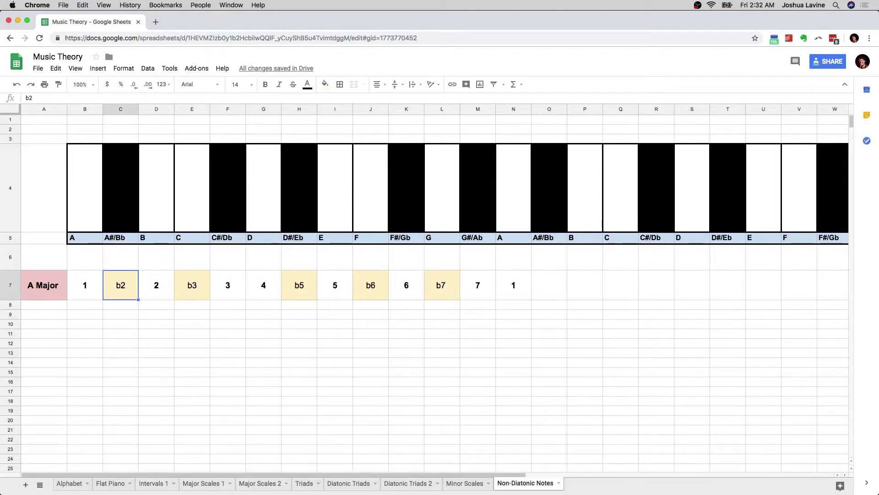
key("Left")
key("Right")
left_click(191, 284)
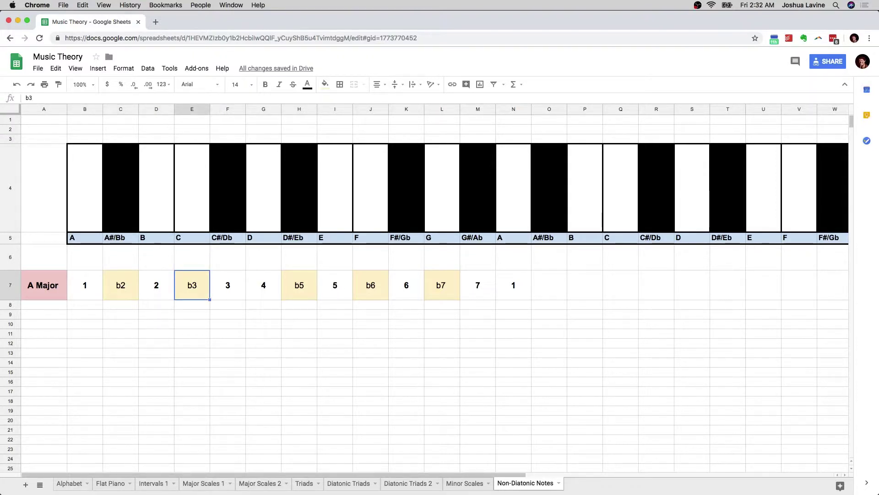
key("Left")
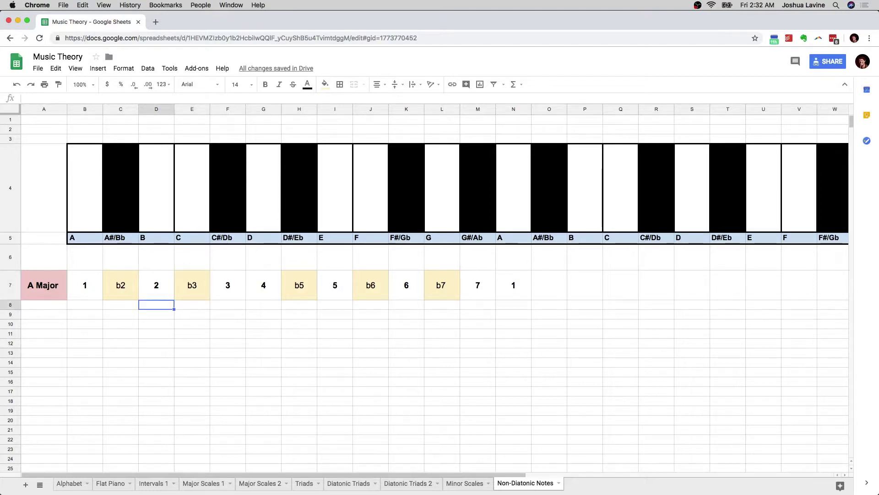
key("Left")
key("Right")
key("Right")
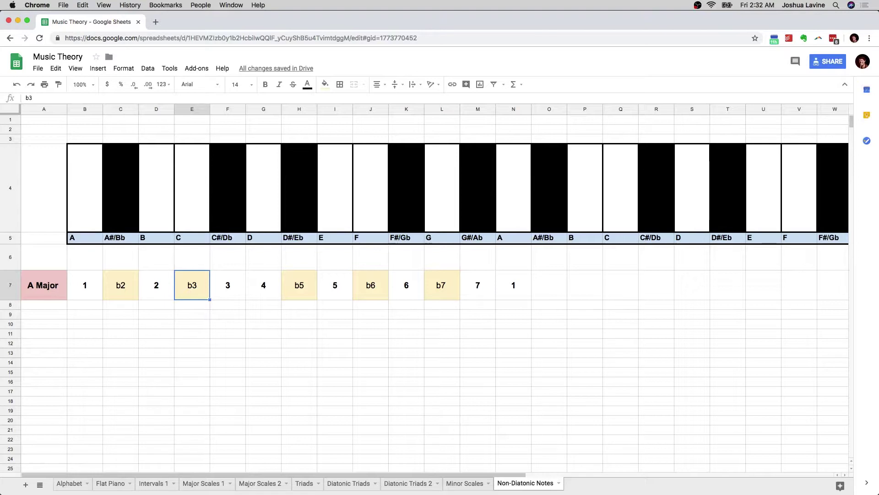
Overwrite E7, H7, J7 and L7 with #2/b3, #4/b5, #5/b6 and #6/b7
type("#2/b3")
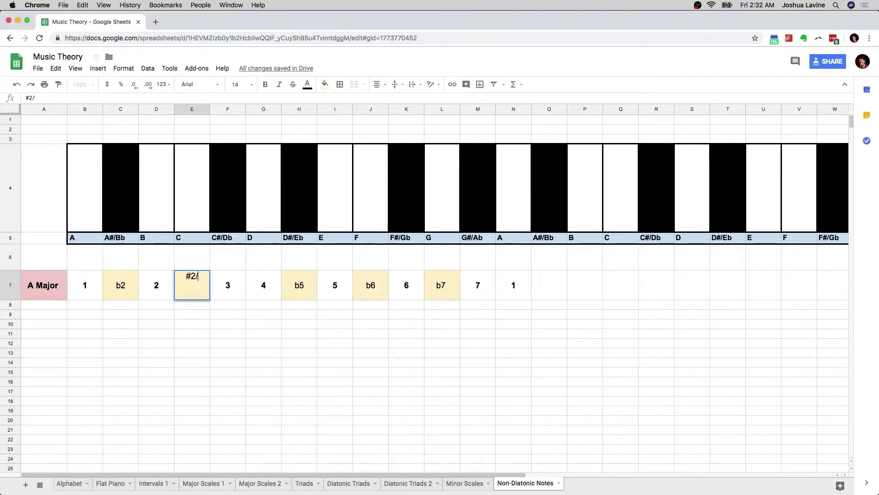
key("Right")
key("Right")
key("Right")
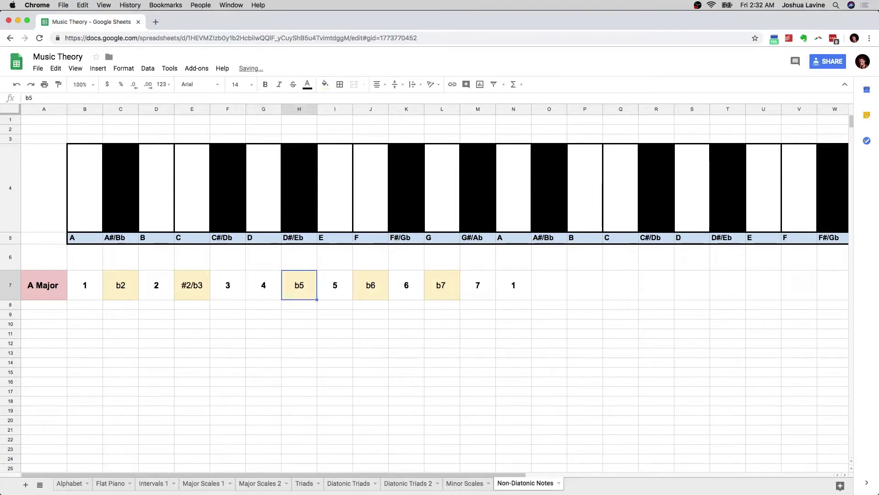
type("#4/b5")
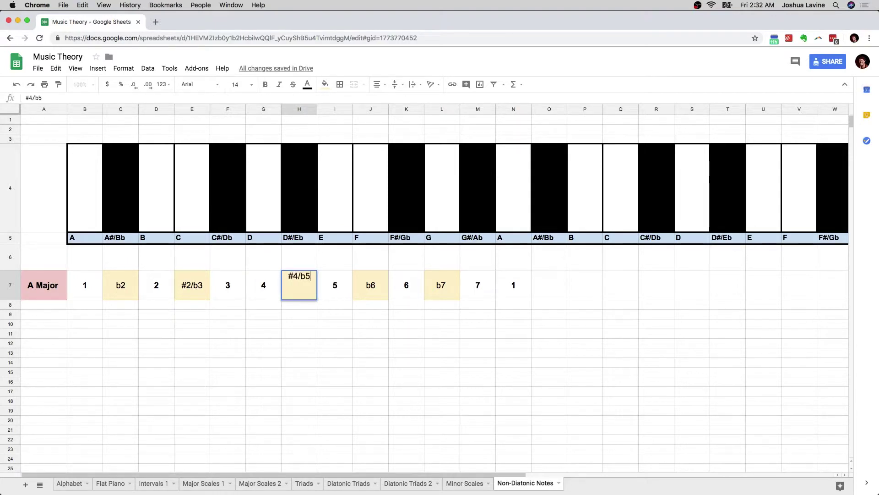
key("Right")
key("Right")
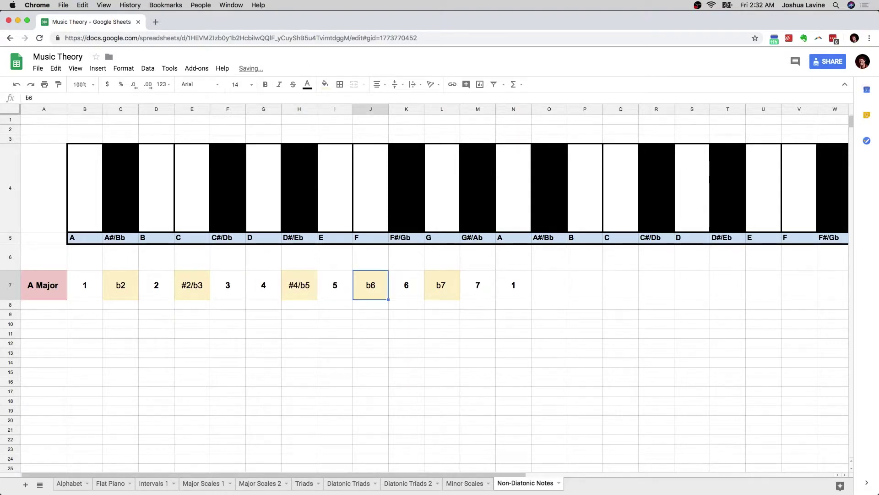
type("#5/b")
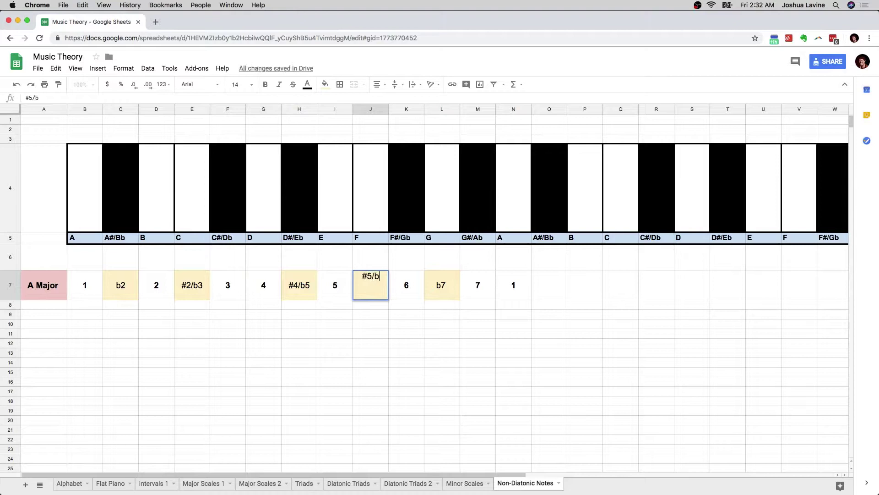
type("6")
key("Right")
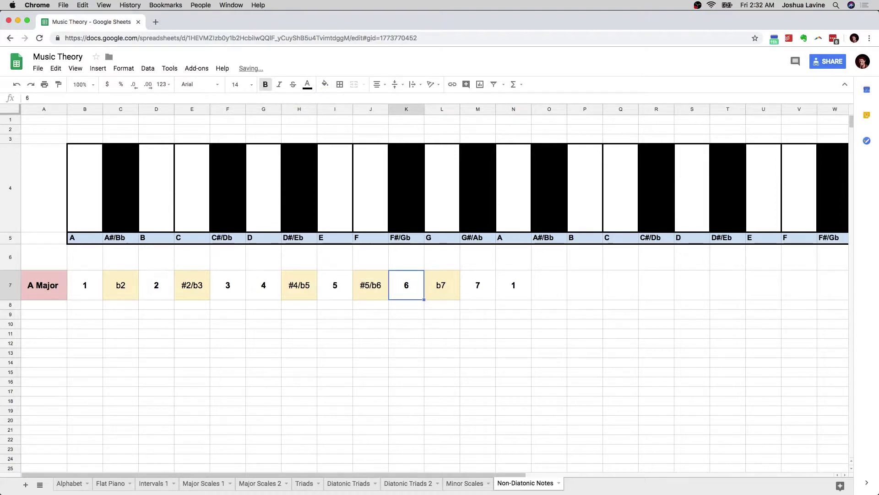
key("Right")
type("#6")
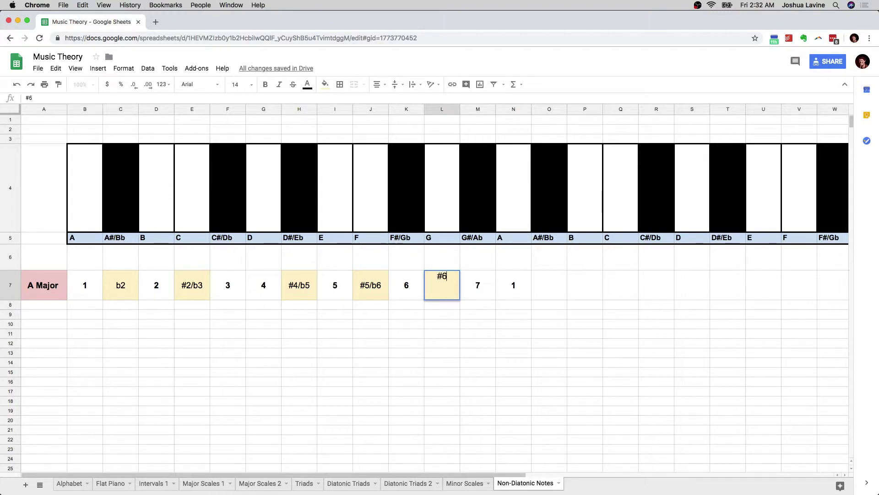
type("/b7")
key("Return")
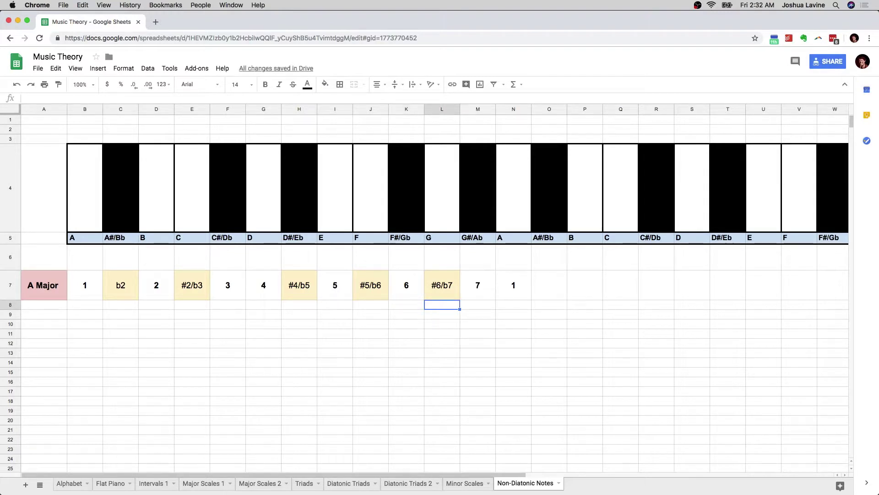
left_click(442, 284)
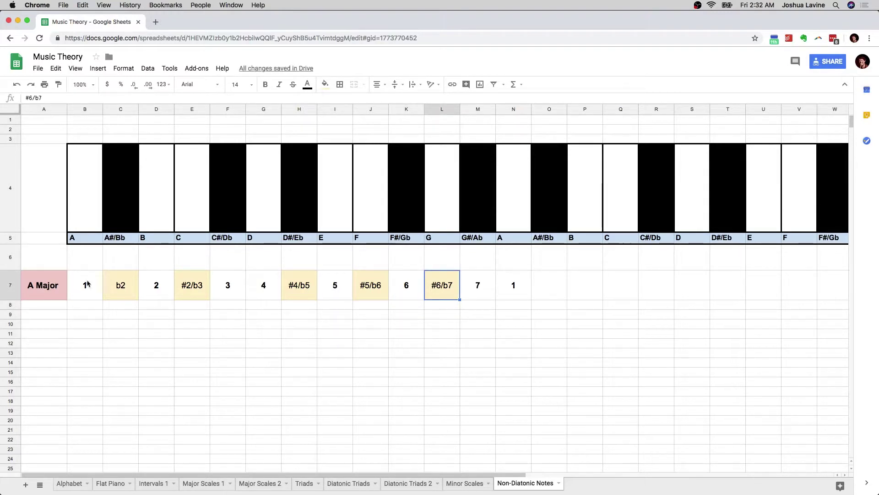
left_click(189, 285)
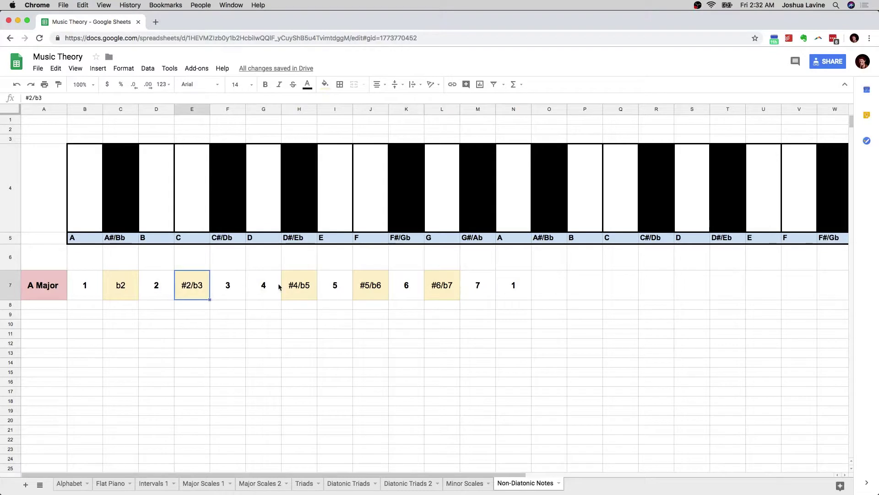
left_click(292, 288)
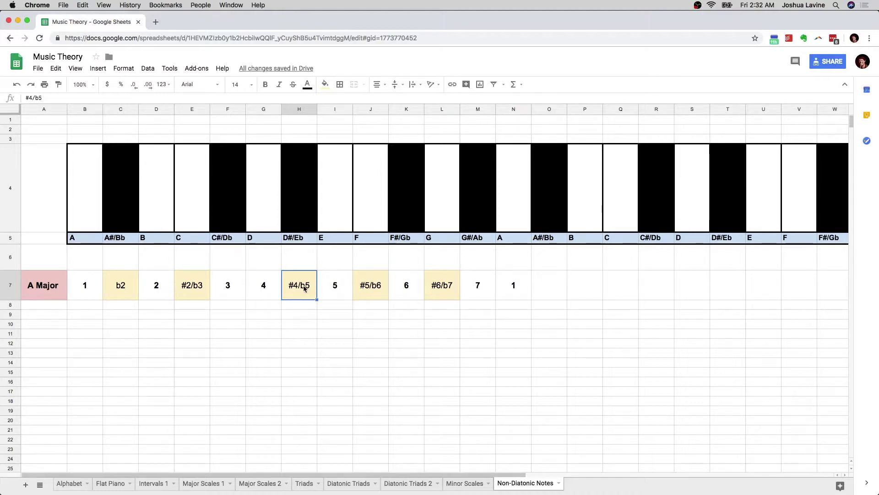
left_click(121, 292)
left_click(202, 287)
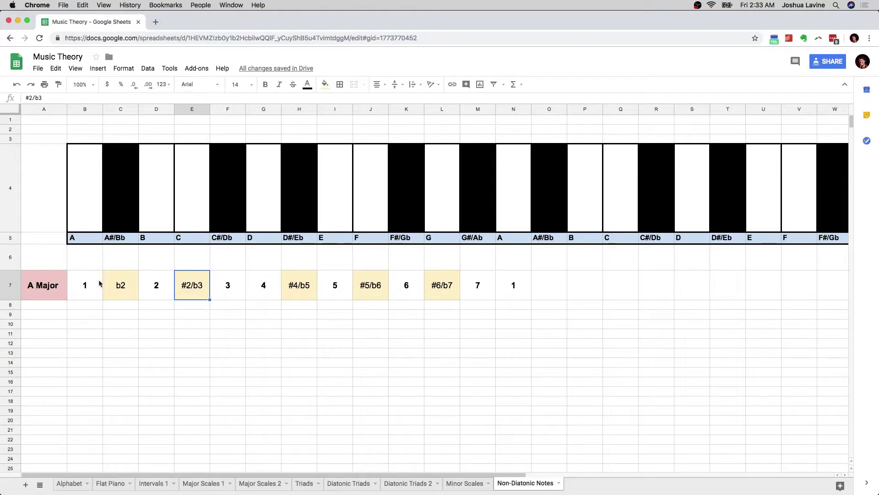
left_click(75, 285)
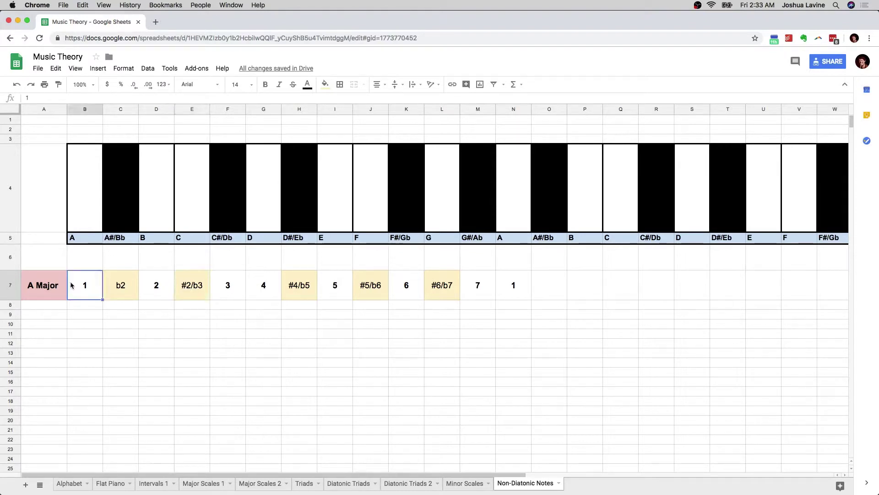
left_click(63, 285)
left_click(111, 284)
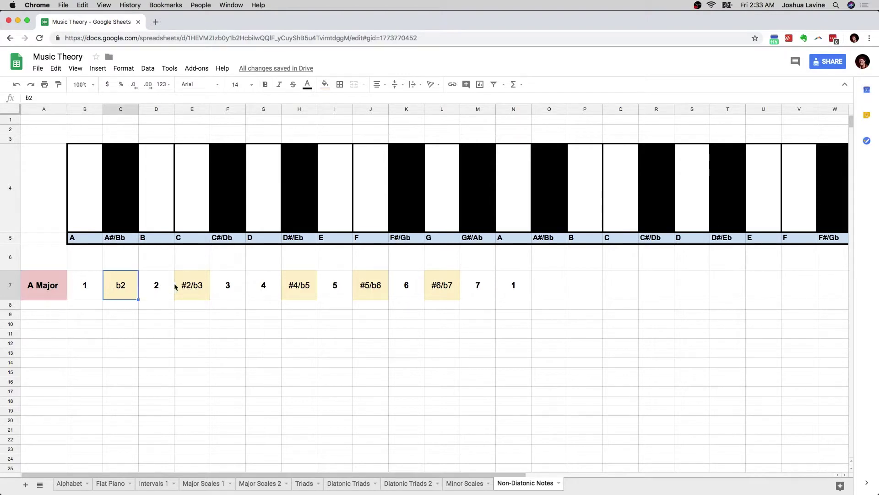
left_click(194, 286)
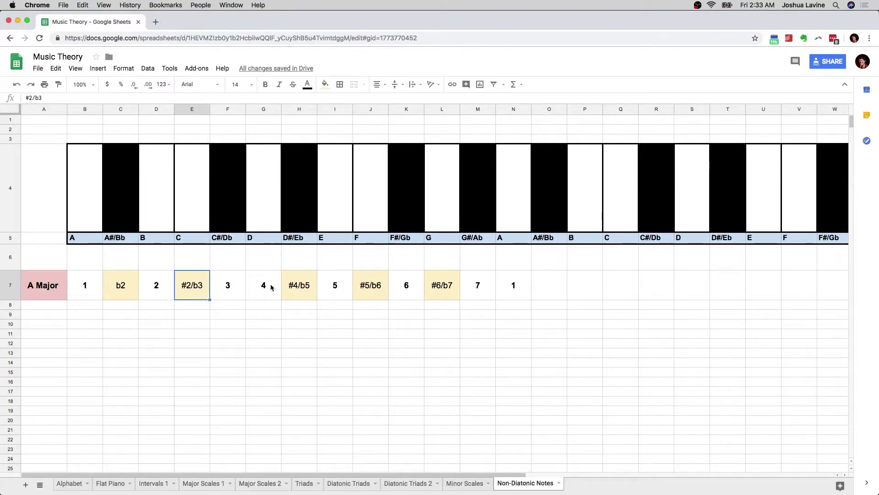
left_click(294, 287)
left_click(385, 288)
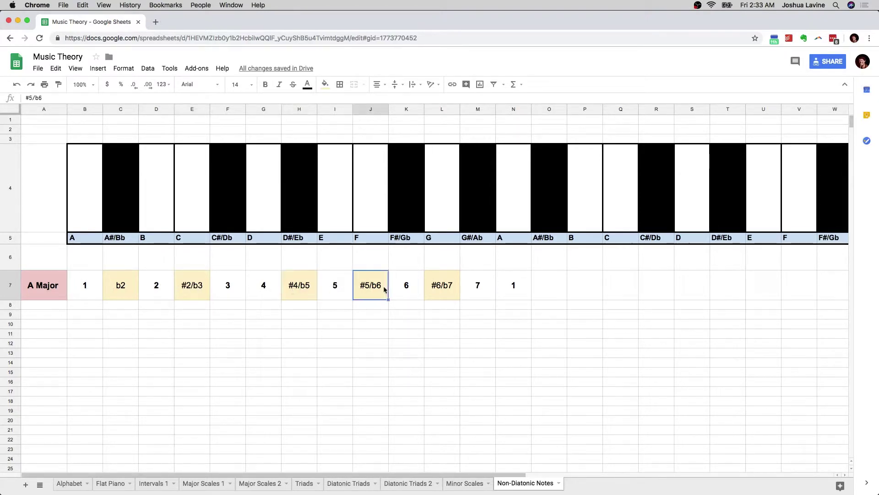
left_click(438, 296)
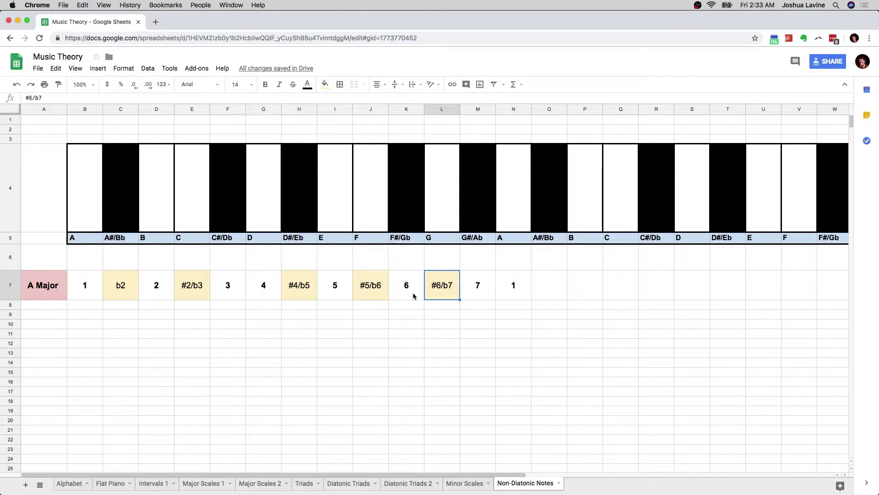
left_click(442, 411)
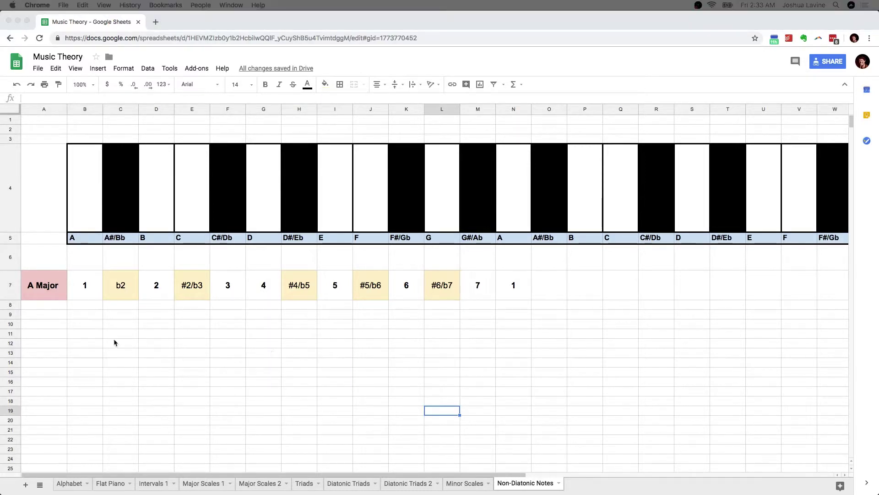
Copy the A Major label into E10 and change it to C Major
left_click(54, 291)
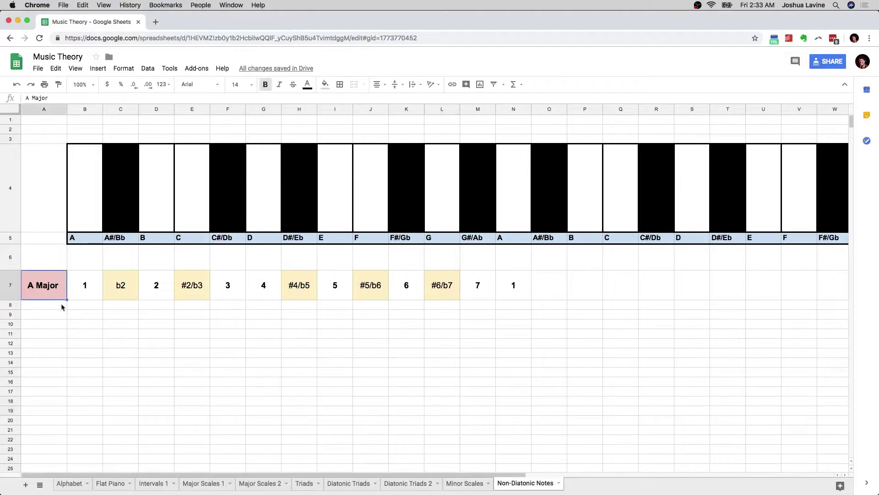
key("super+c")
left_click(185, 324)
key("super+v")
double_click(183, 325)
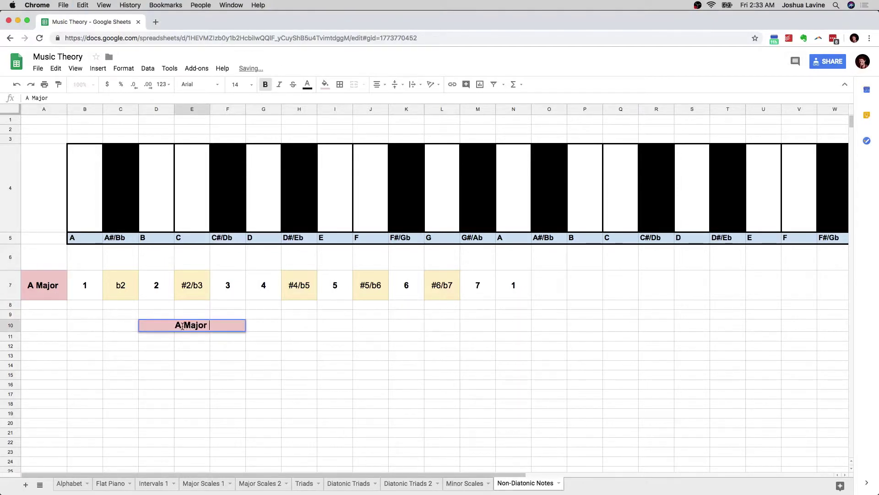
double_click(183, 325)
type("C")
left_click(192, 315)
Copy the A Major degree cells B7:N7 beside the C Major label
left_click_drag(80, 284, 513, 285)
key("super+c")
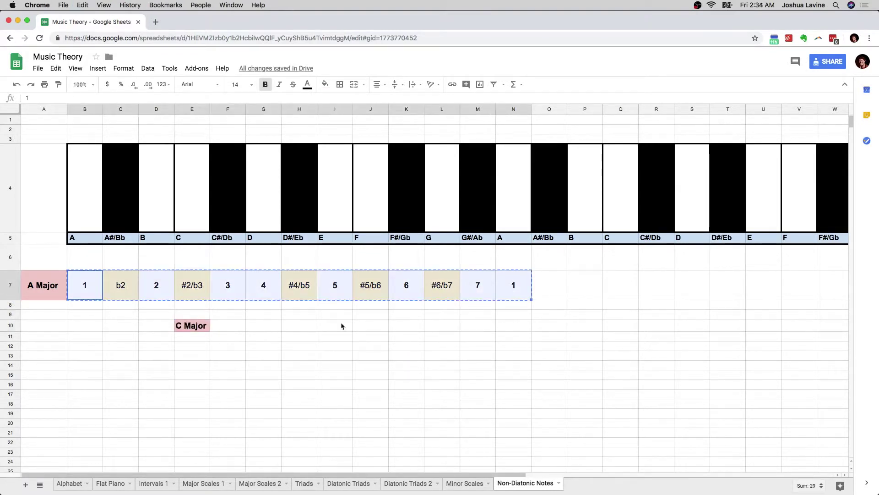
left_click(233, 327)
key("super+v")
Make row 10 taller and move the C Major row so 1 sits under C
left_click_drag(16, 330, 16, 339)
left_click(232, 329)
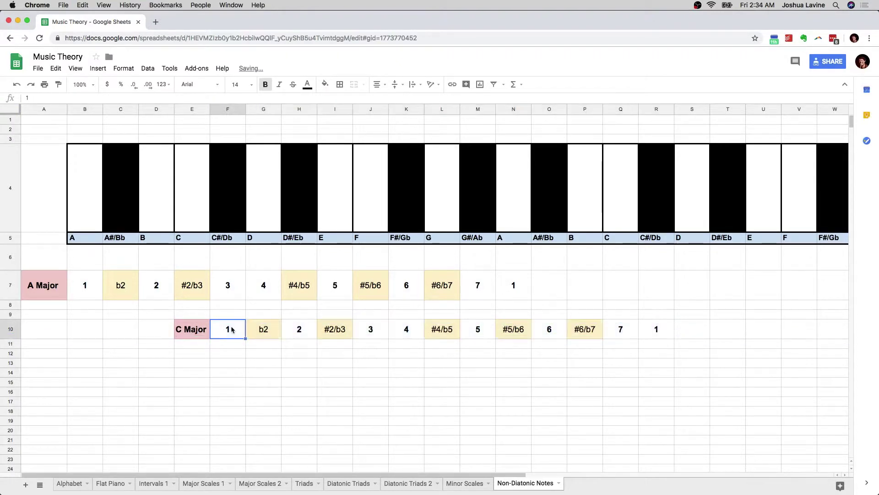
key("Left")
left_click(658, 331, "shift")
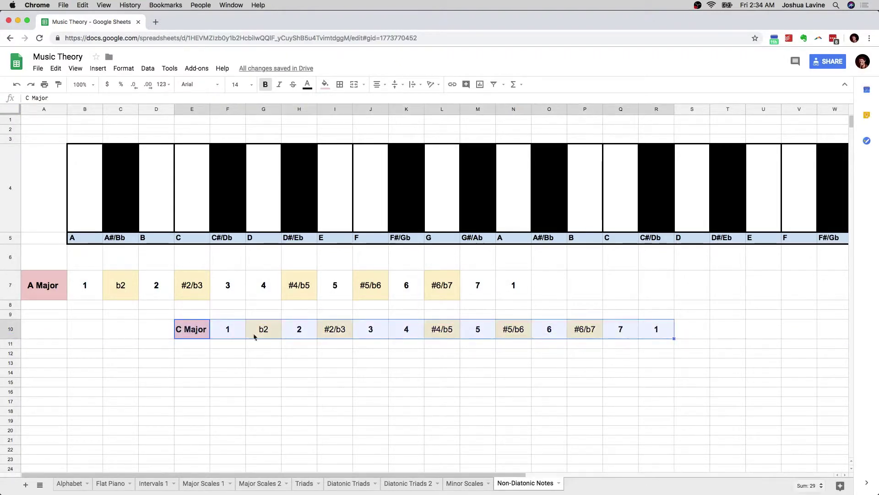
left_click_drag(175, 336, 139, 352)
left_click(160, 333)
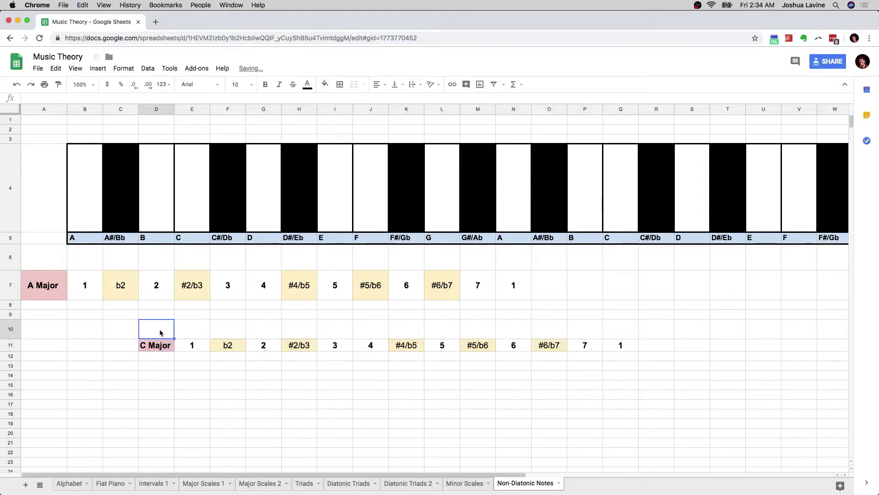
left_click(163, 345)
left_click(192, 349)
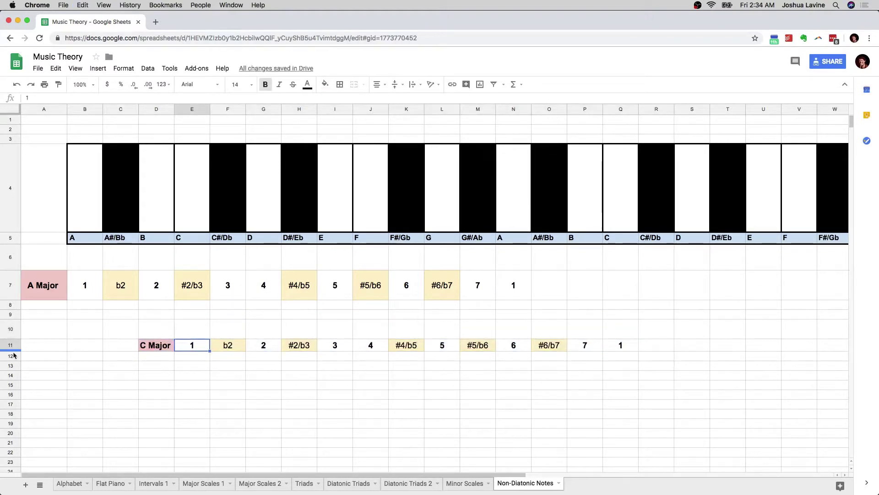
left_click_drag(14, 351, 13, 355)
left_click(194, 237)
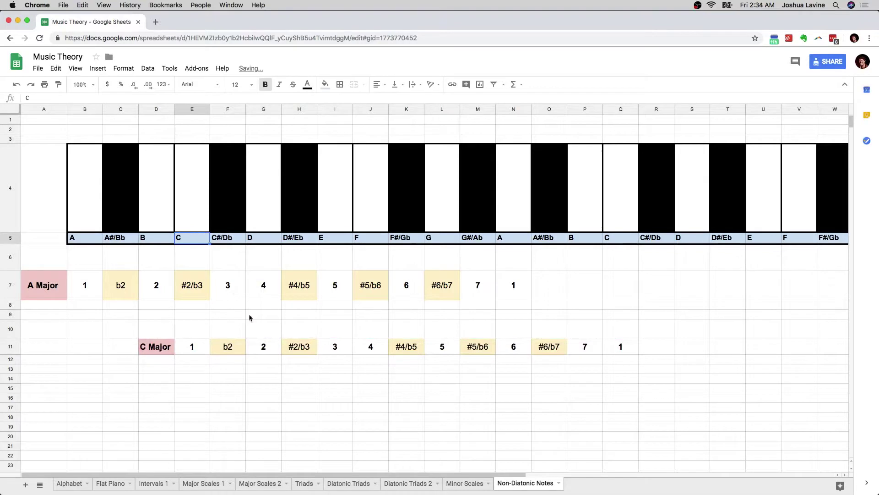
left_click(261, 329)
left_click(349, 348)
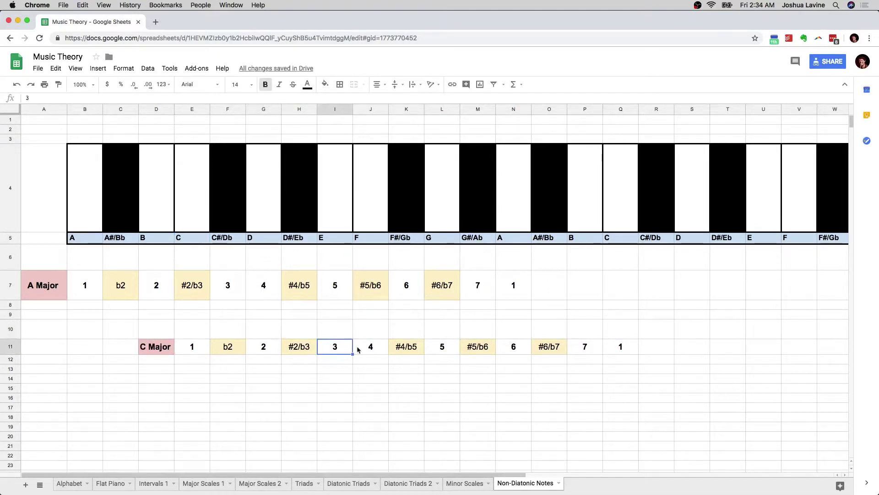
left_click(373, 350)
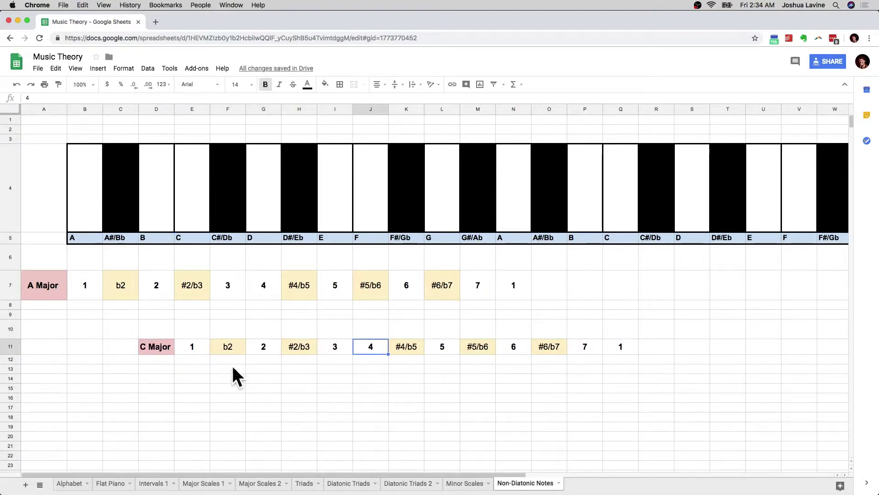
left_click(226, 352)
left_click(291, 353)
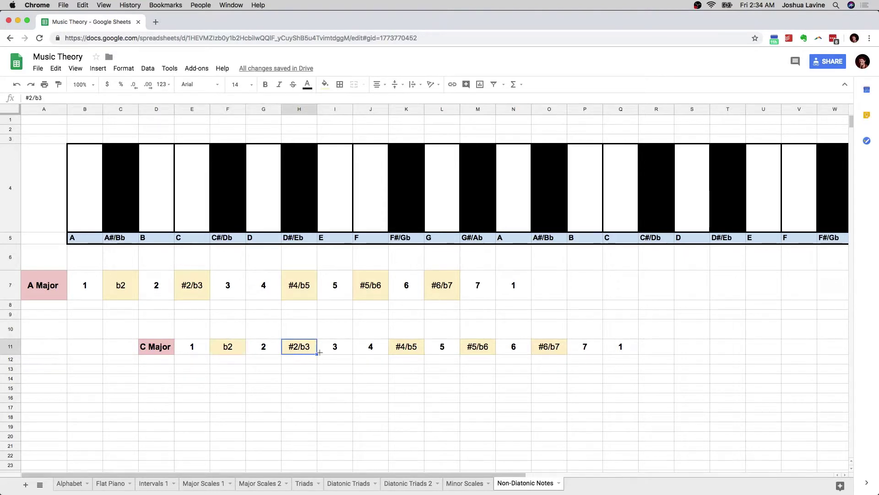
left_click(403, 350)
left_click(476, 350)
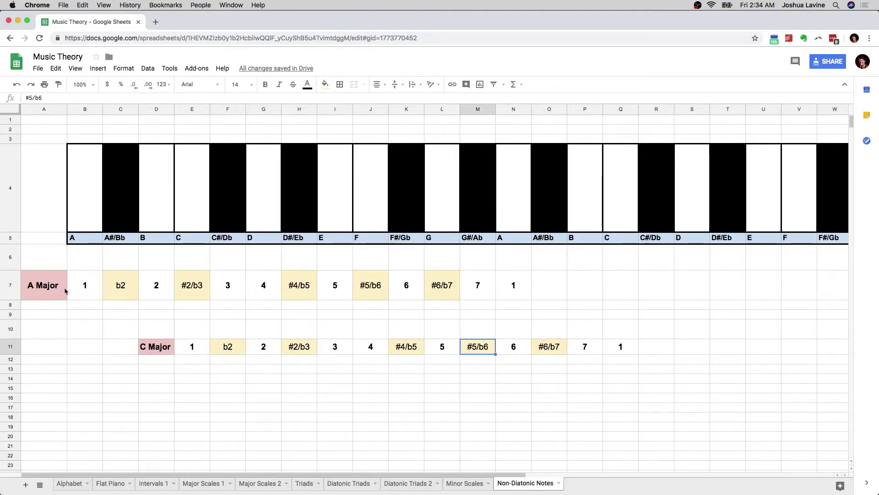
left_click(224, 346)
left_click(297, 349)
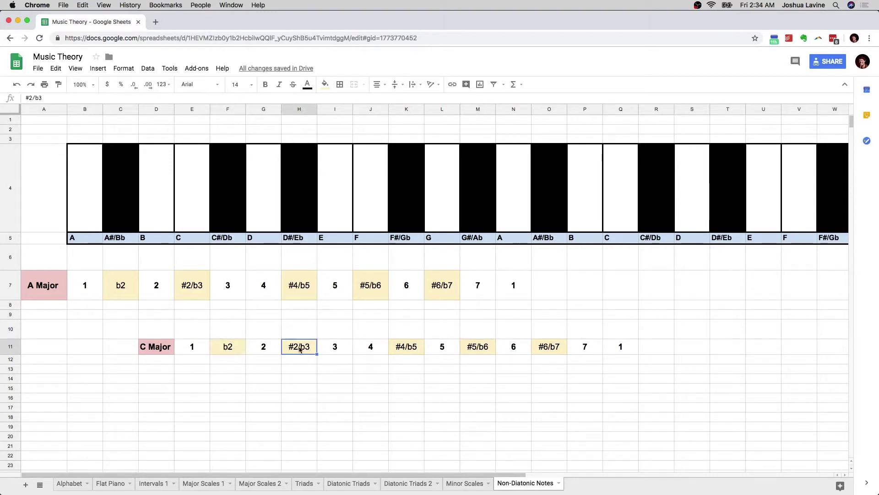
left_click(409, 347)
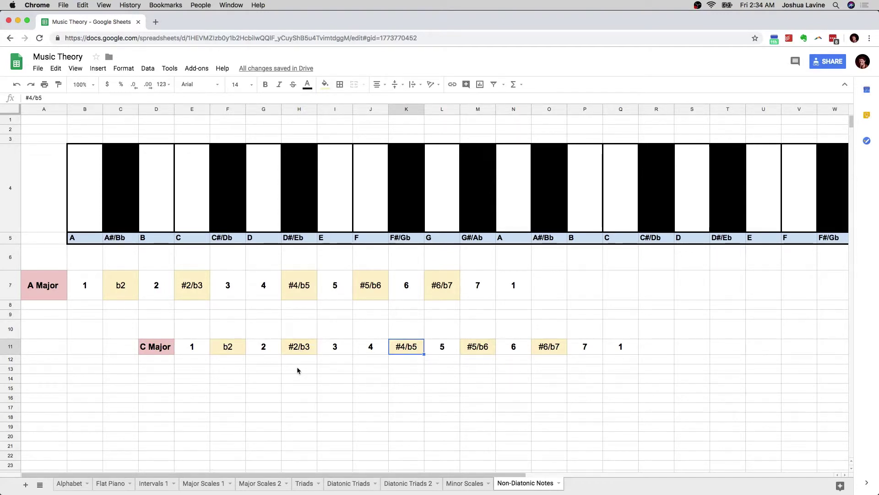
scroll(278, 367, "down", 1)
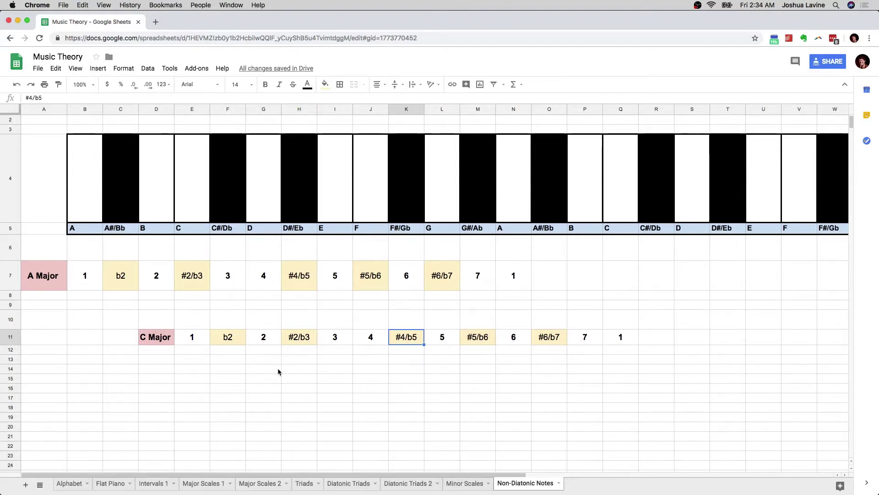
scroll(221, 373, "down", 1)
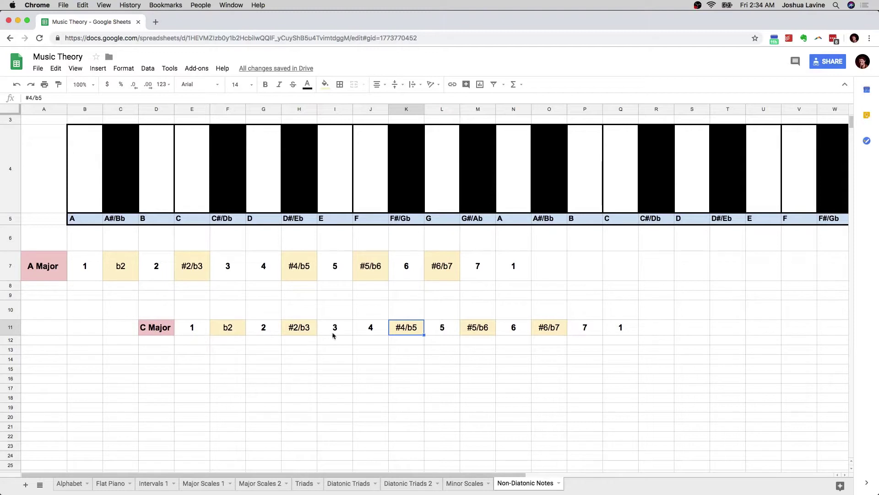
Type 'A Major' in B15 and chord roots A, E, F#, D in D15:G15
left_click(98, 369)
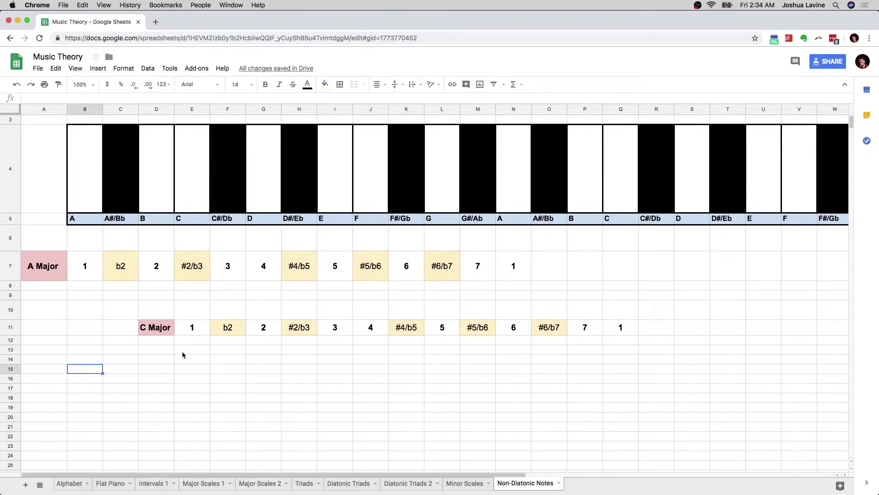
type("A Major")
left_click(156, 370)
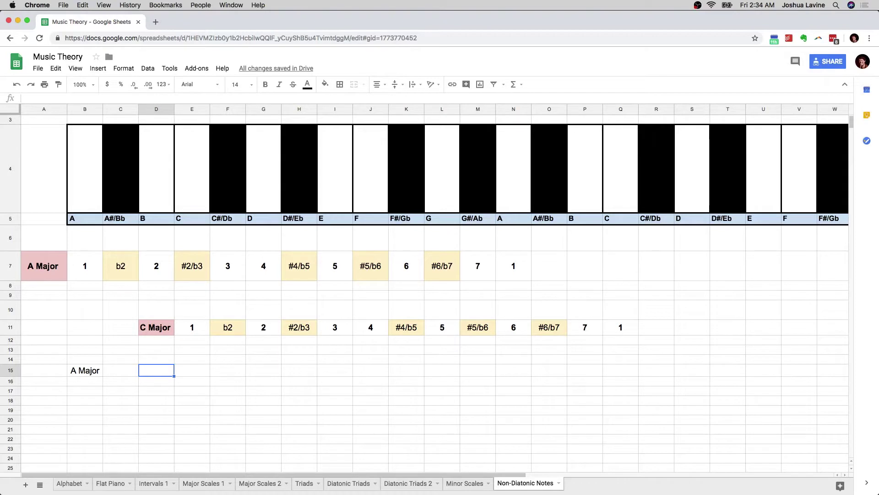
type("A")
key("Tab")
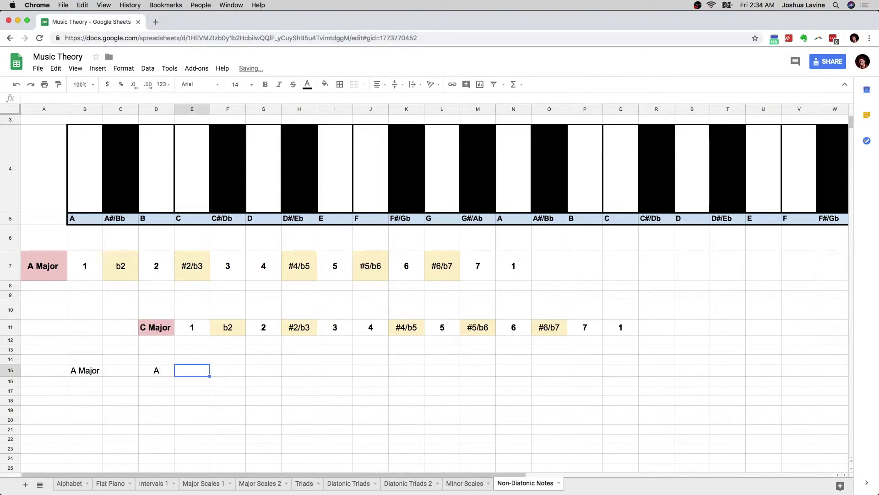
type("E")
key("Tab")
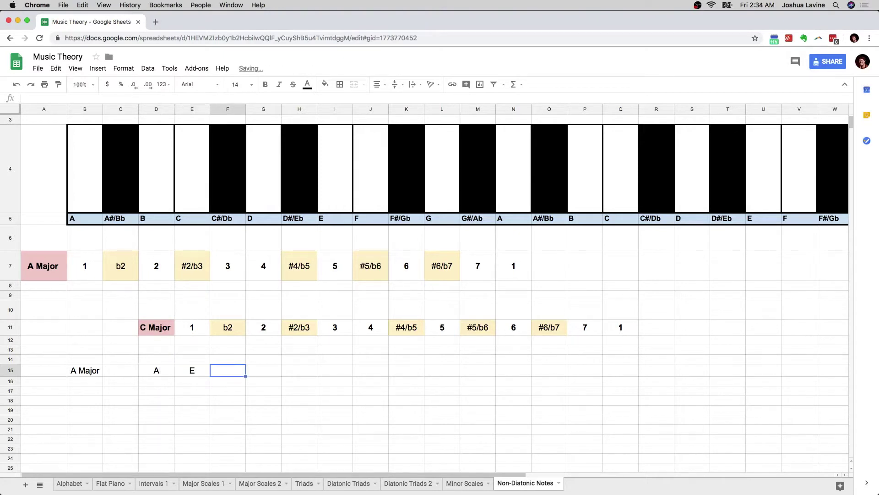
type("F#")
key("Tab")
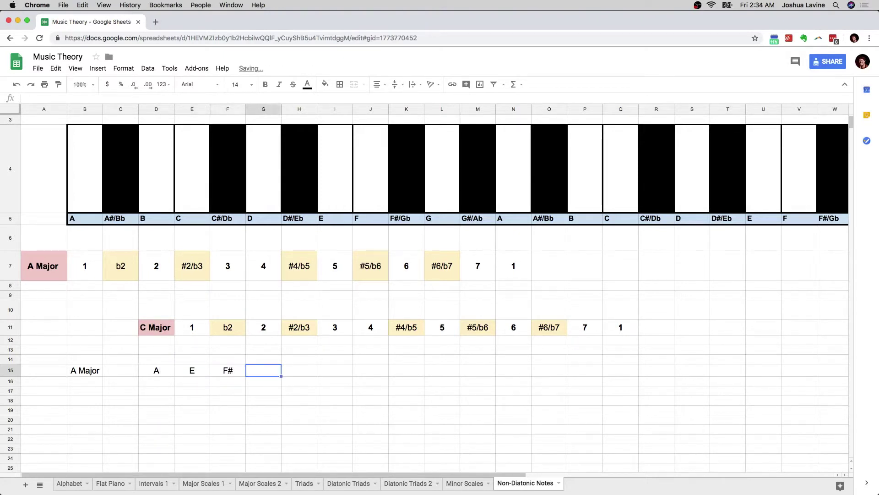
type("D")
key("Up")
Add Roman numerals I, V, vi, IV above the chords in D14:G14
key("Left")
key("Left")
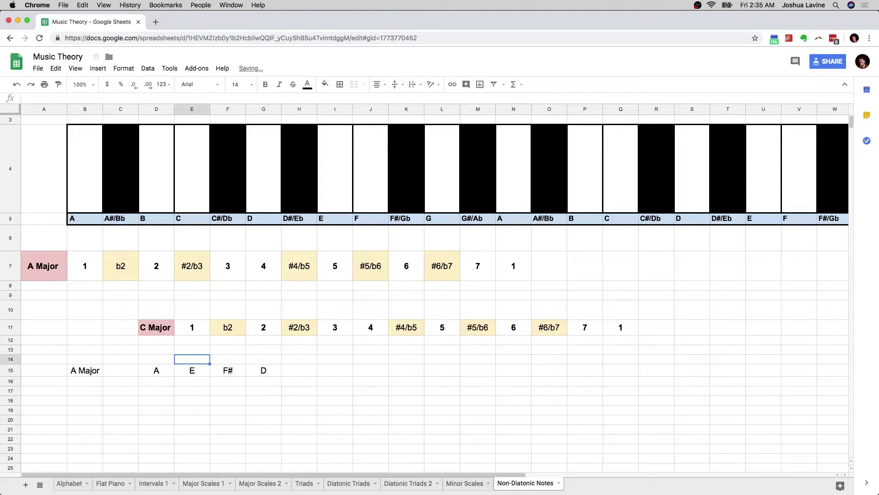
key("Left")
type("I")
key("Tab")
type("V")
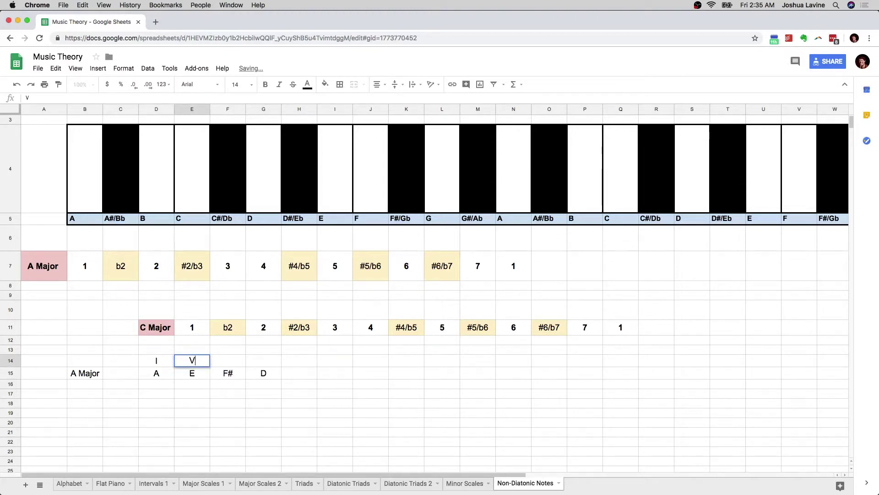
key("Tab")
type("vi")
key("Tab")
type("IV")
key("Tab")
key("Down")
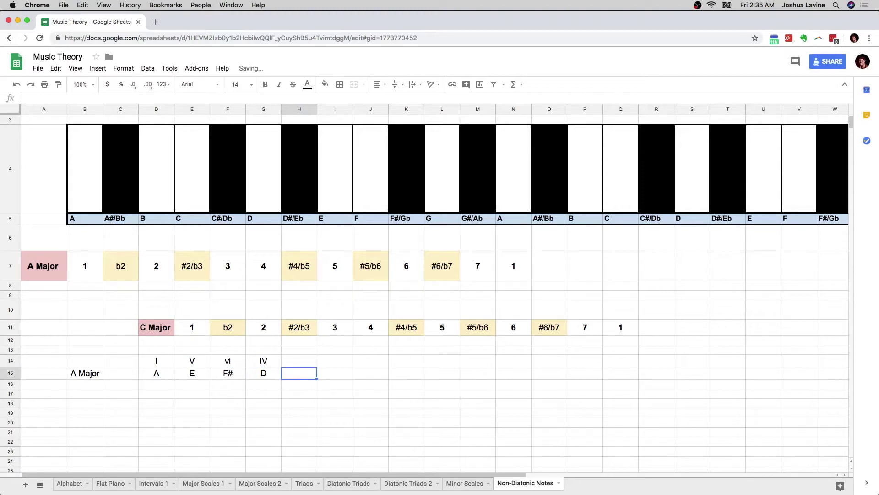
key("Right")
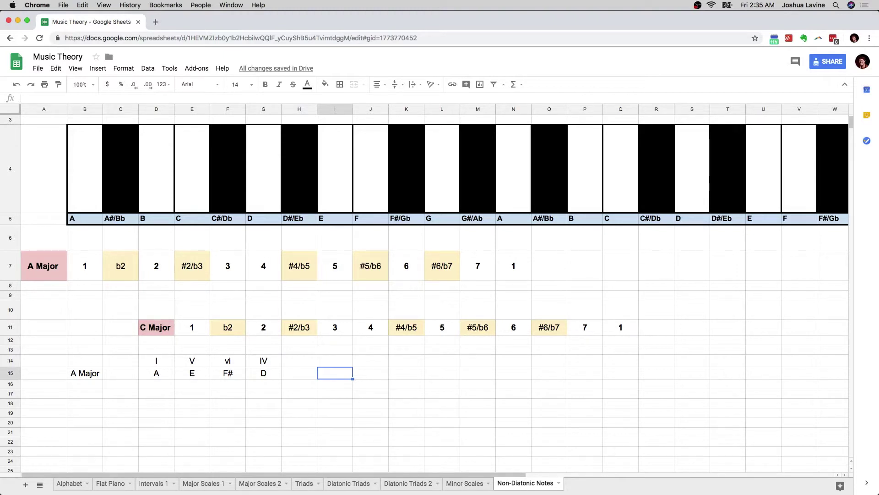
type("F")
key("Tab")
type("G")
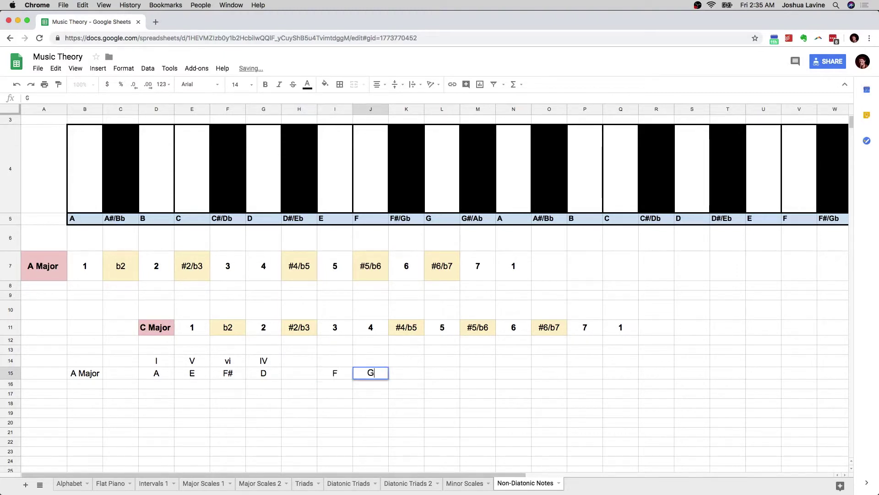
key("Tab")
type("A")
key("Tab")
key("Left")
key("Left")
key("Left")
key("Left")
key("Left")
key("Left")
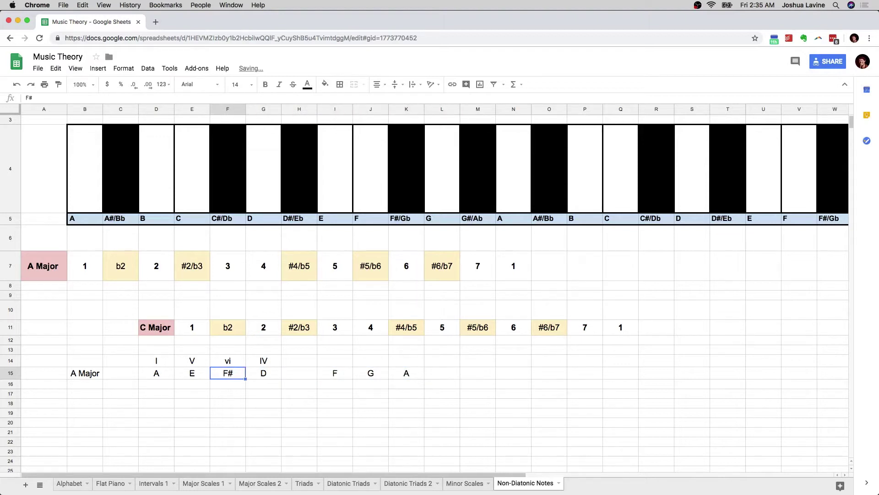
key("Return")
type("m")
key("Return")
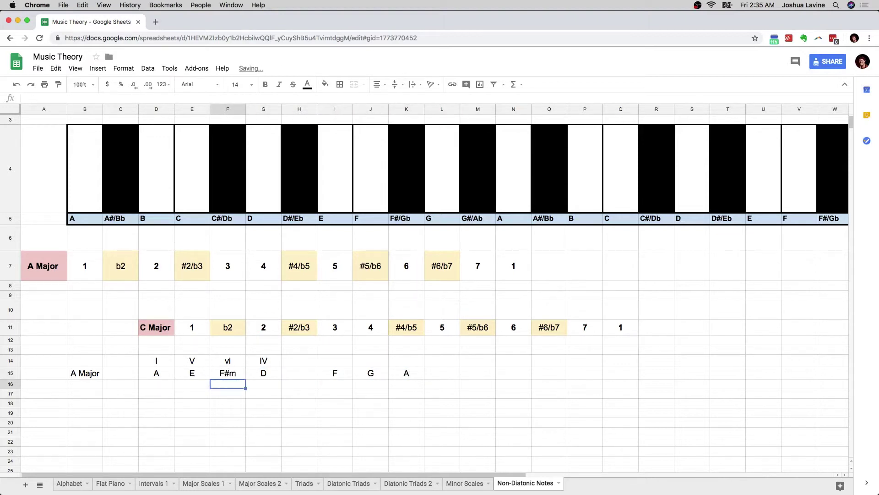
key("Up")
key("Left")
key("Left")
key("Right")
key("Left")
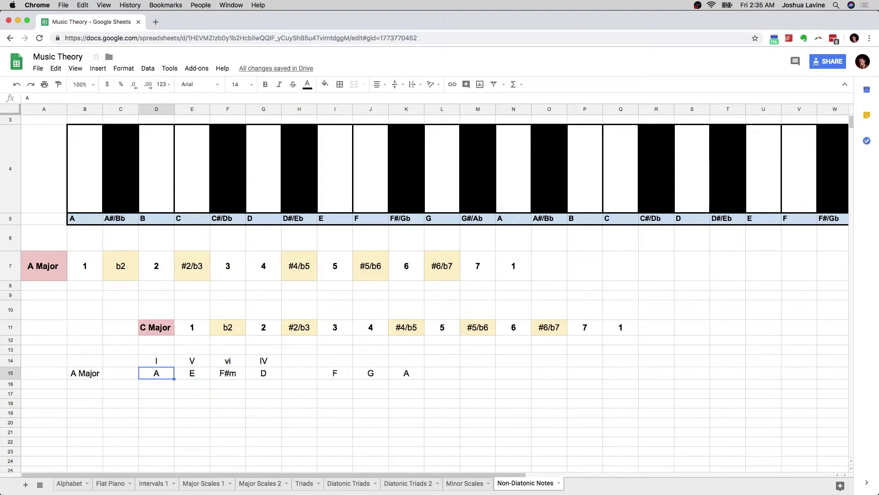
key("Right")
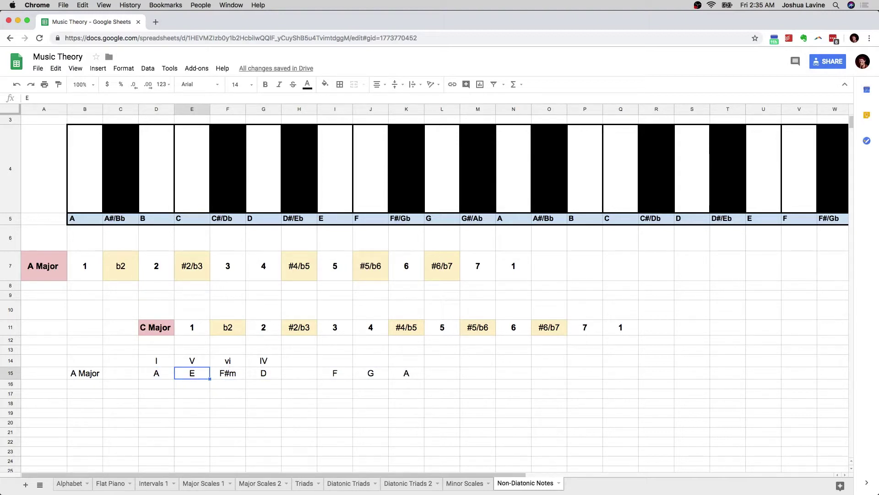
key("Right")
key("Right")
key("Left")
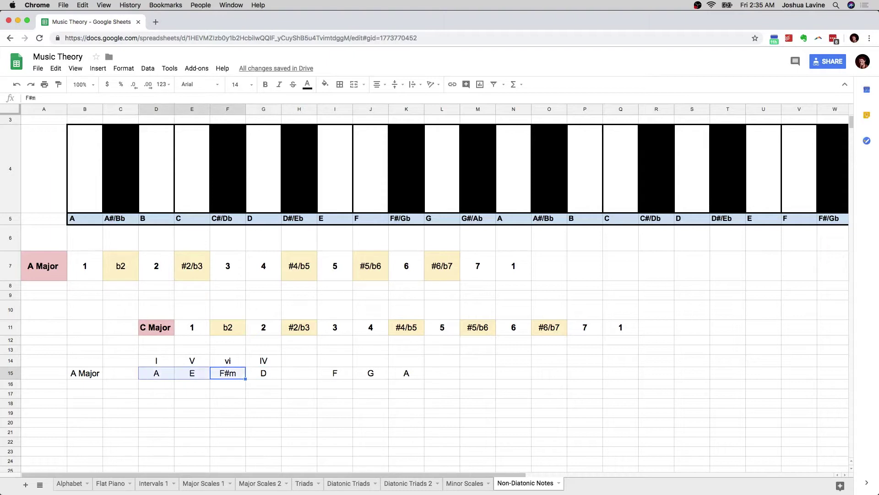
key("Left")
key("Left")
key("shift+Right")
key("shift+Right")
key("shift+Right")
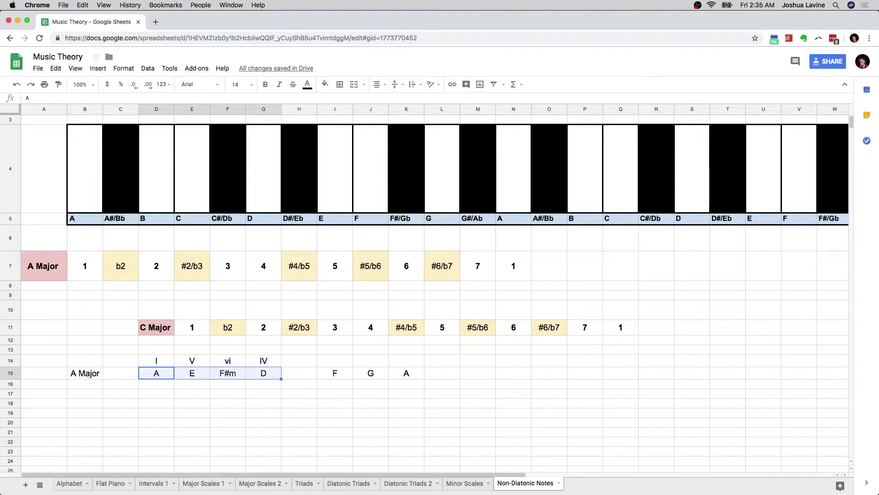
left_click(345, 380)
left_click(380, 378)
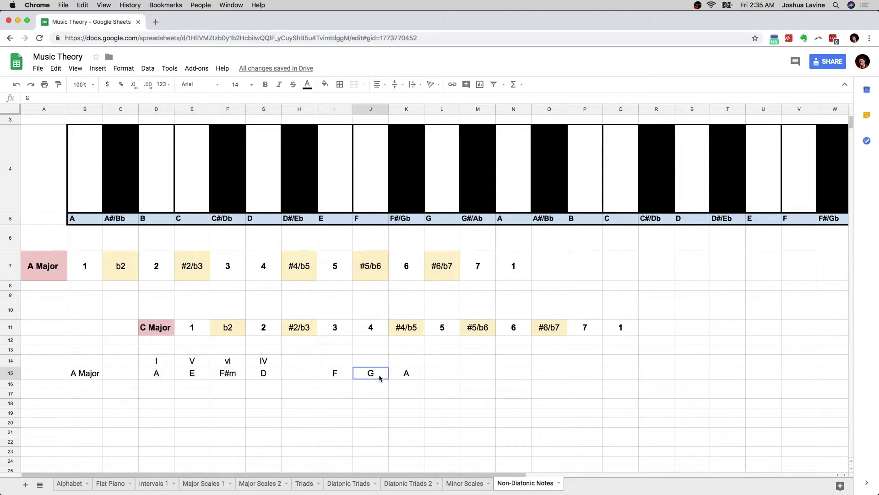
left_click(398, 377)
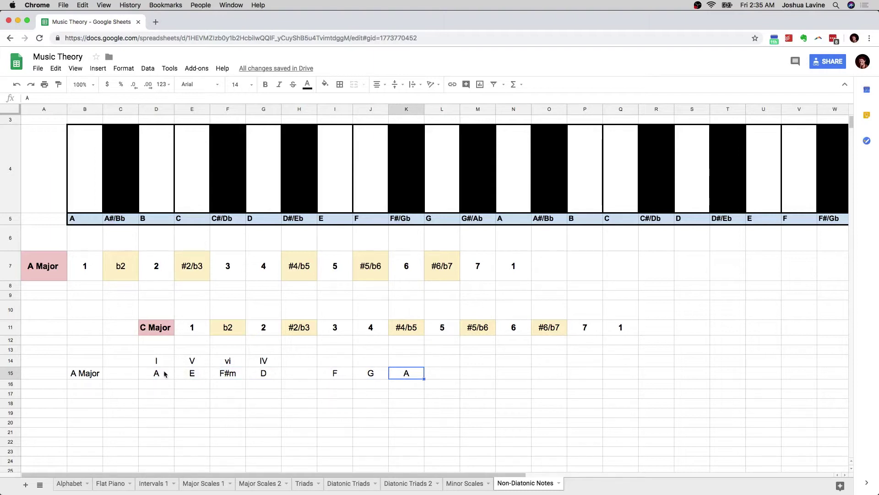
left_click(325, 363)
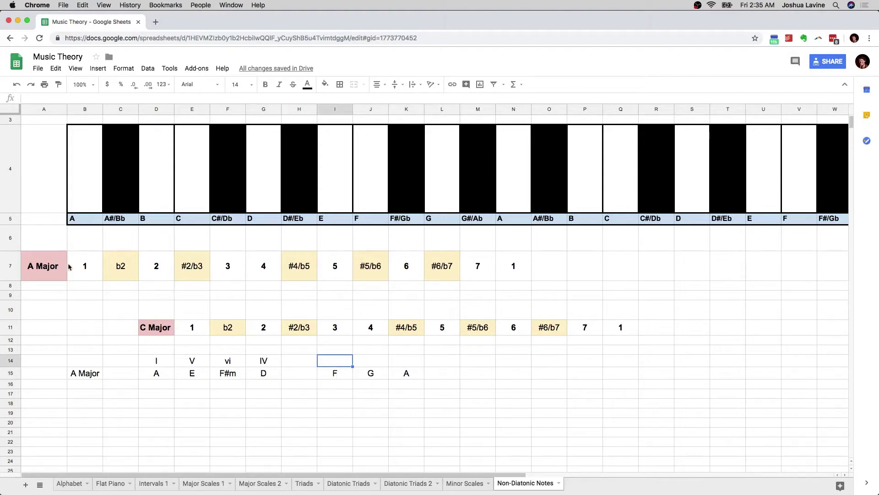
left_click_drag(77, 270, 201, 272)
Label the F chord bVI in I14 and the G chord bVII in J14
left_click(372, 265)
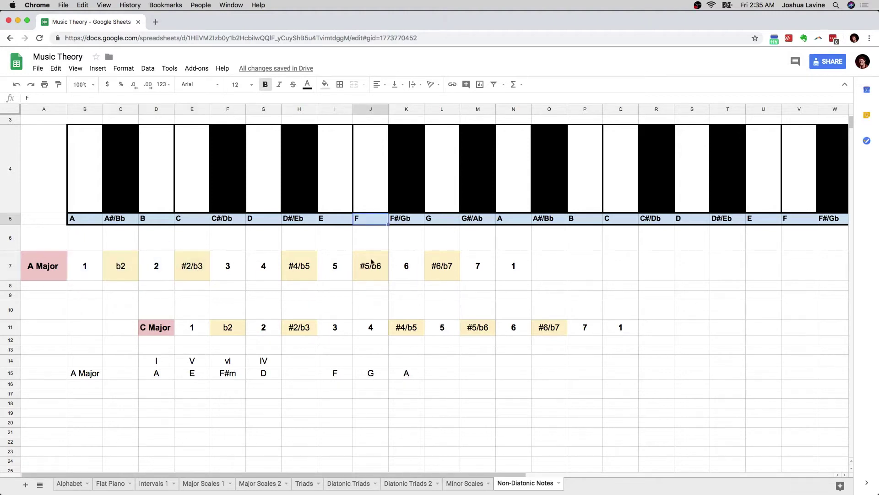
left_click(343, 361)
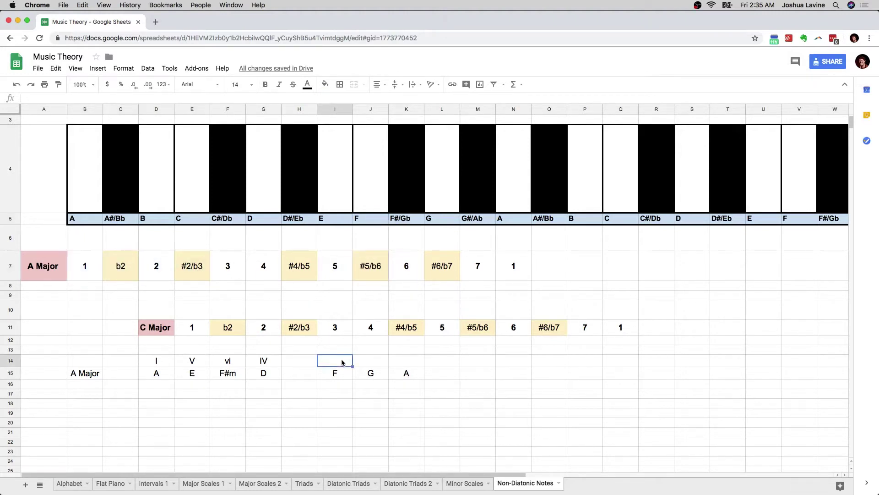
type("bVI")
key("Tab")
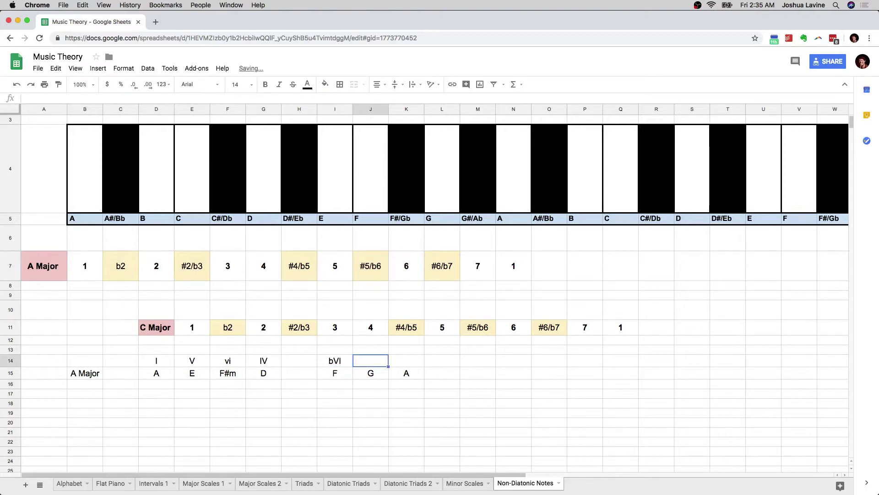
left_click(371, 374)
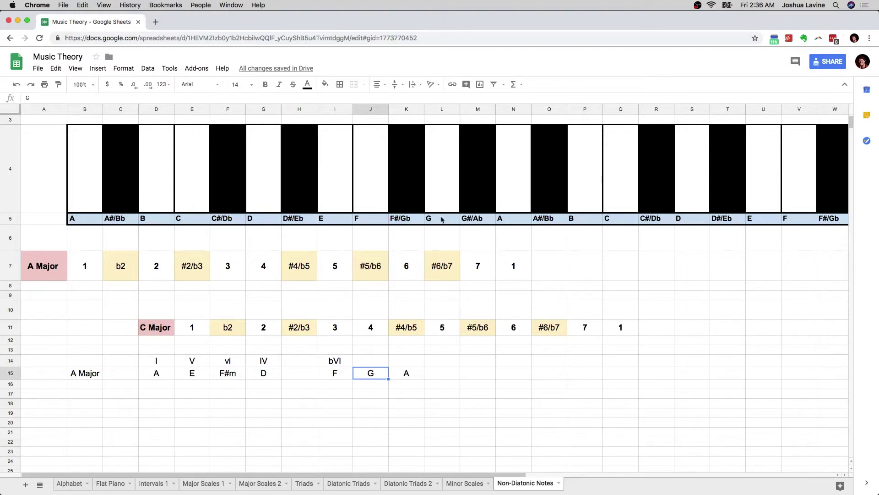
left_click(369, 362)
type("bVII")
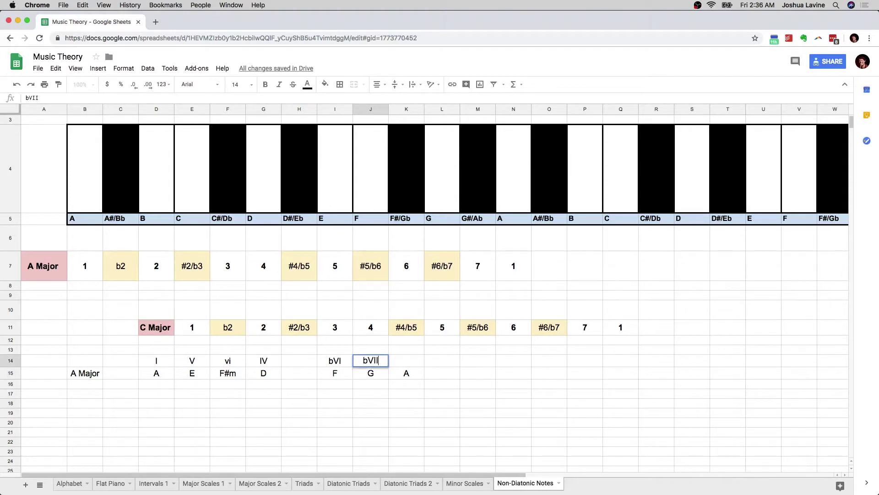
key("Tab")
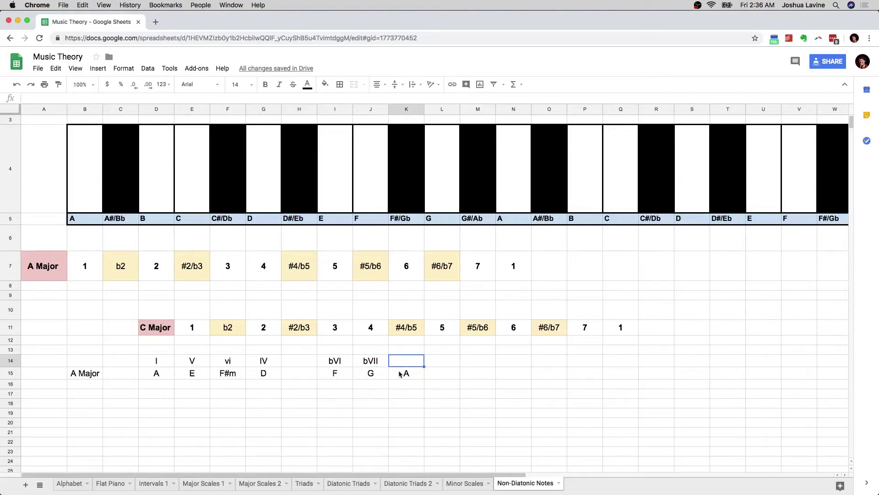
Enter numeral I in K14 above the final A chord
type("I")
key("Return")
key("Left")
key("Left")
key("Left")
key("Right")
key("Right")
key("Right")
key("Up")
key("Return")
key("Return")
key("Up")
key("Return")
key("Return")
key("Down")
key("Left")
key("Left")
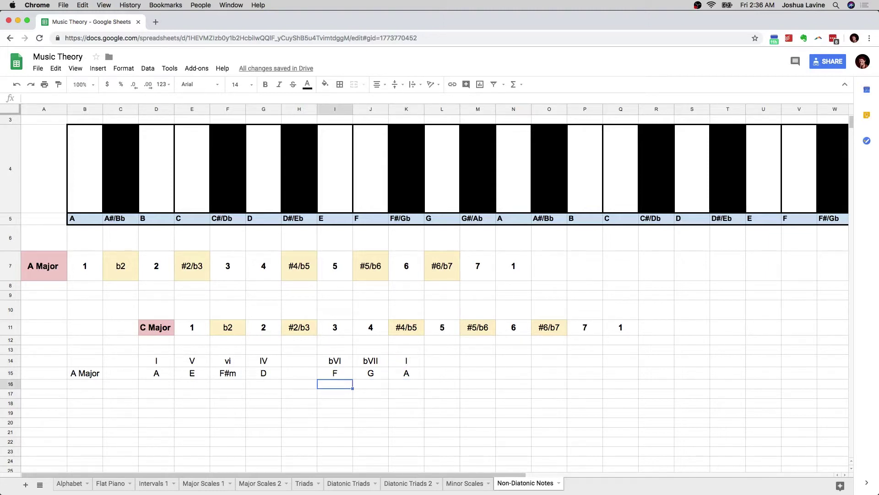
left_click(335, 373)
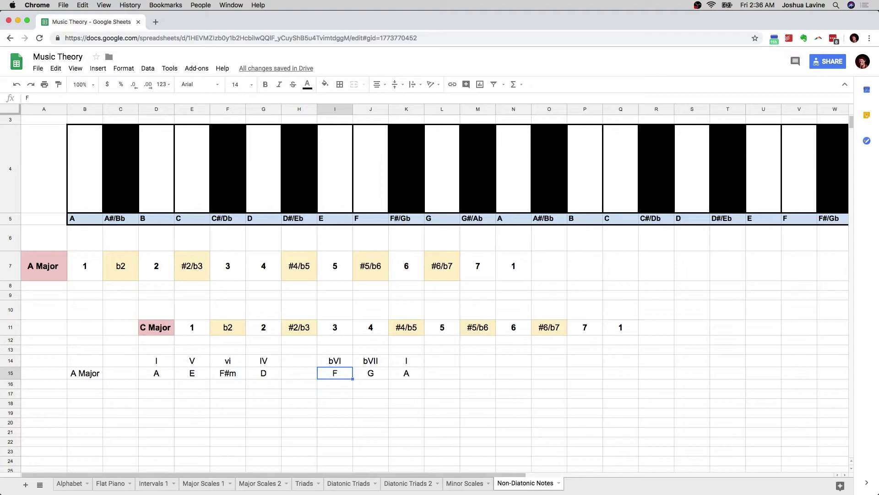
key("Left")
key("Left")
key("Left")
key("Left")
key("Left")
key("Right")
key("Right")
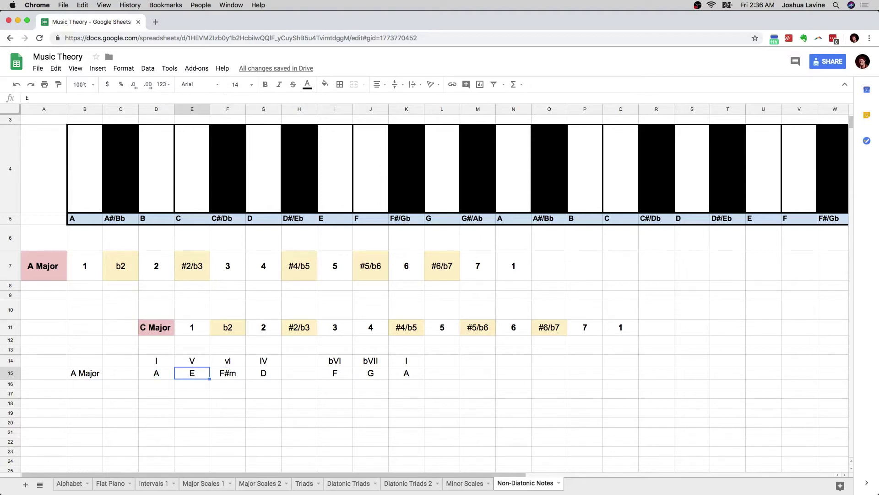
key("Right")
key("Left")
key("Left")
key("Left")
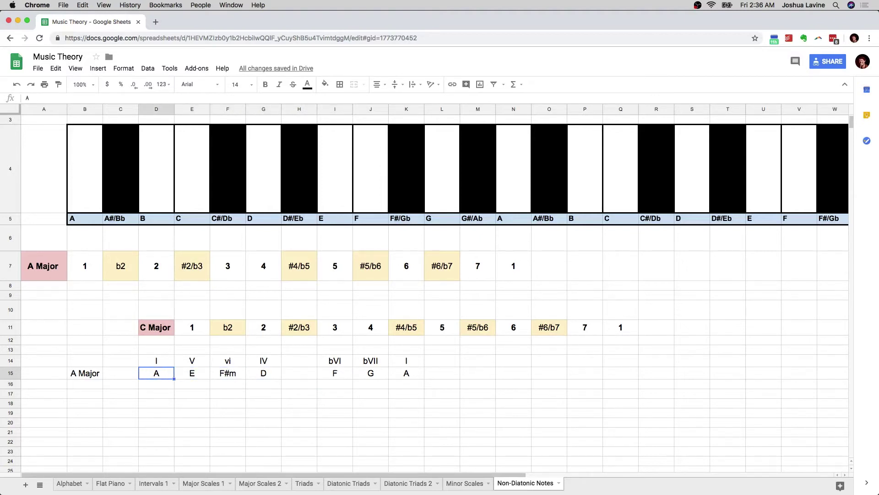
key("Right")
key("Right")
key("Right")
key("Right")
key("Right")
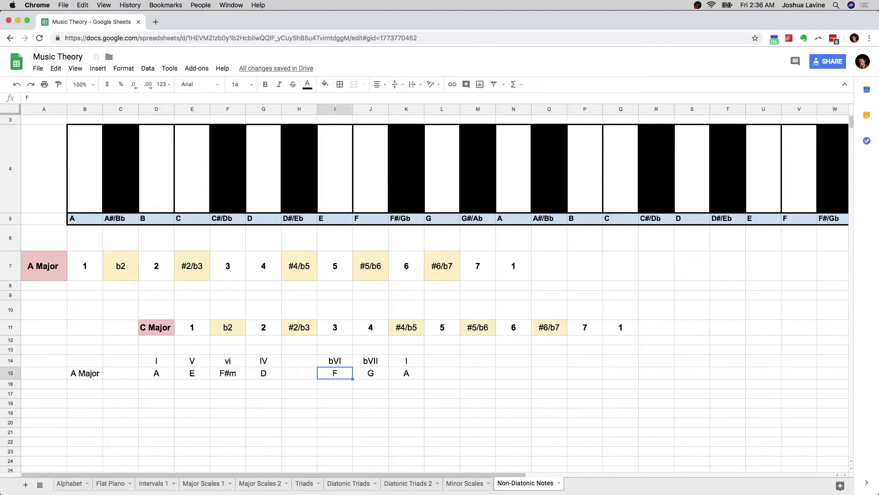
key("Right")
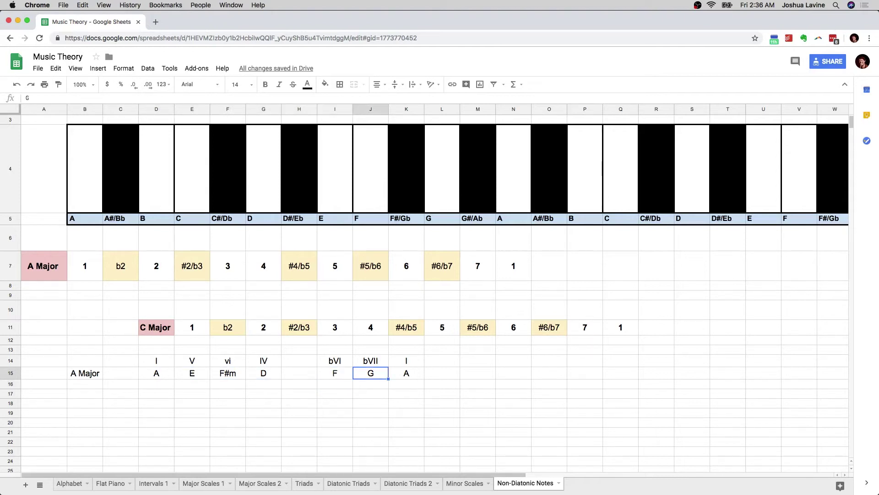
key("Right")
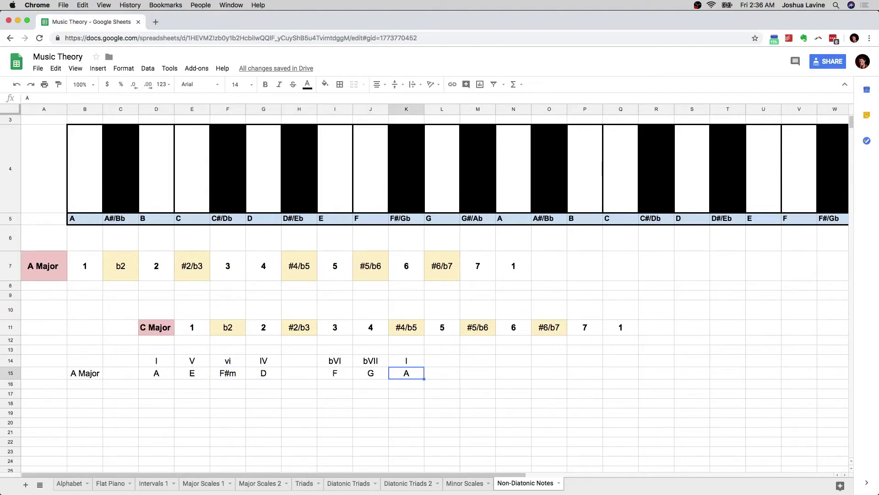
key("Left")
key("Left")
key("Left")
key("Left")
key("Left")
key("Left")
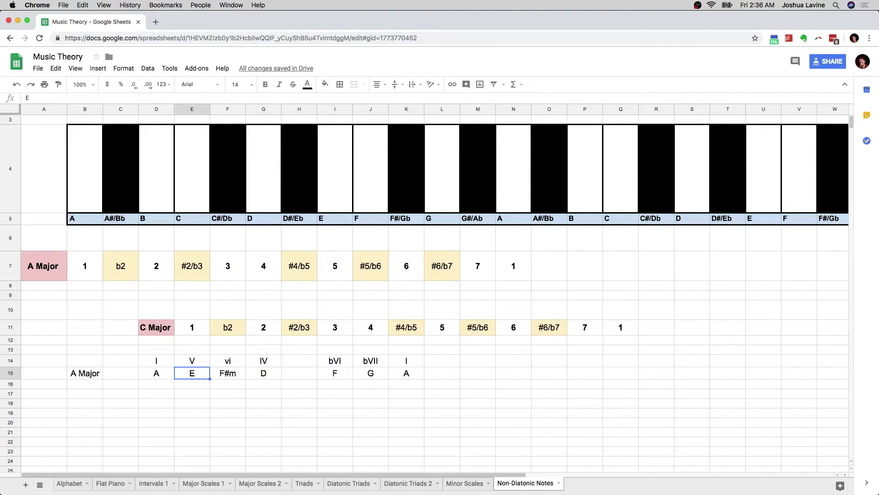
key("Left")
key("Up")
key("shift+Right")
key("shift+Right")
key("shift+Right")
key("shift+Right")
key("shift+Right")
key("shift+Right")
key("shift+Right")
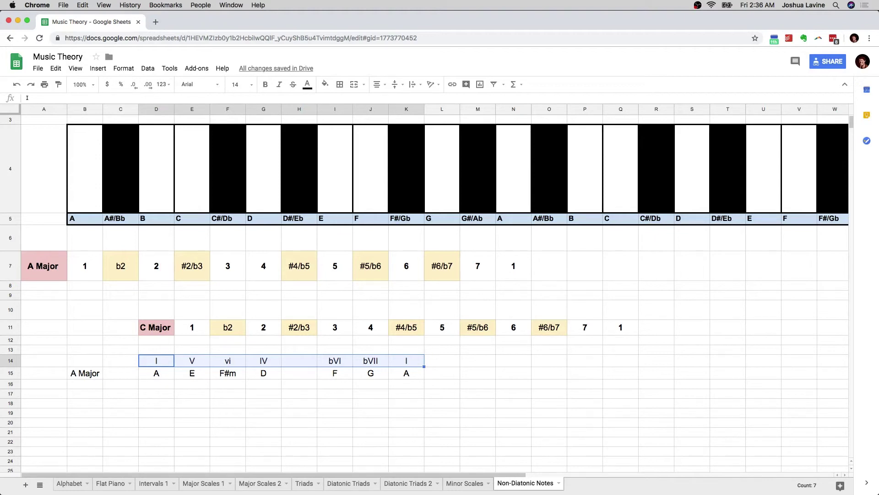
Label cell B17 'C Major' for the new progression row
key("Left")
key("Down")
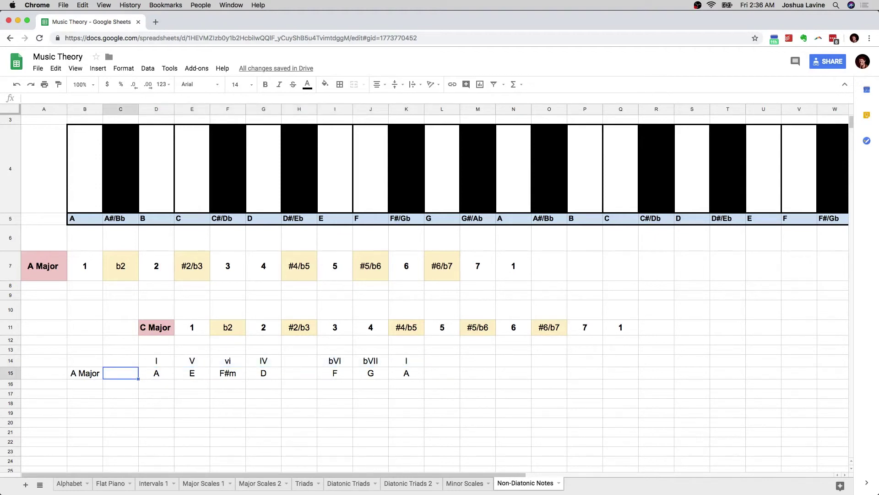
key("Left")
key("Down")
Make the Roman numerals in D14:K14 bold
key("Down")
type("C Major")
key("Tab")
key("Tab")
key("Up")
key("Up")
key("Down")
key("Down")
key("Down")
key("Up")
key("Up")
key("Up")
key("shift+Right")
key("shift+Right")
key("shift+Right")
key("shift+Right")
key("shift+Right")
key("shift+Right")
key("shift+Right")
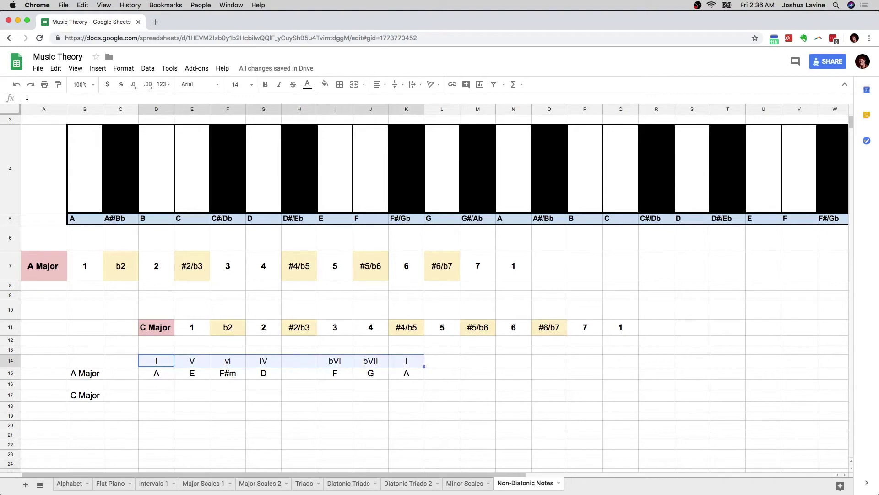
key("ctrl+b")
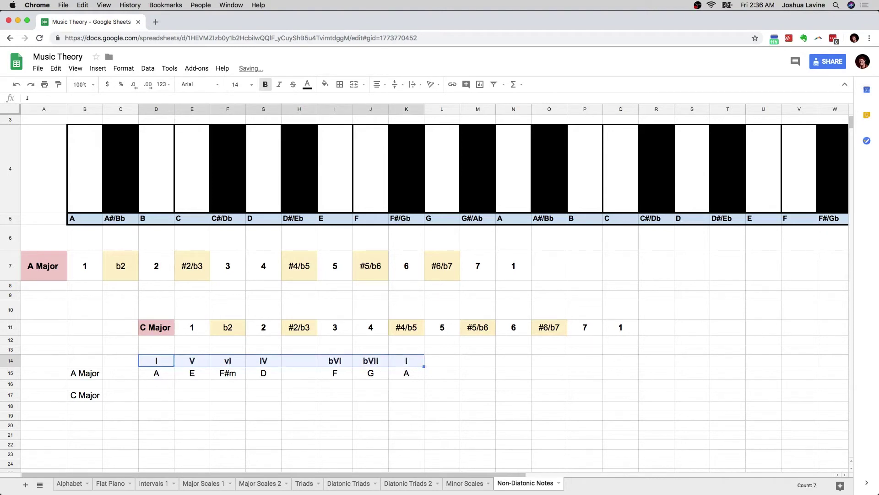
key("Down")
key("Down")
key("Down")
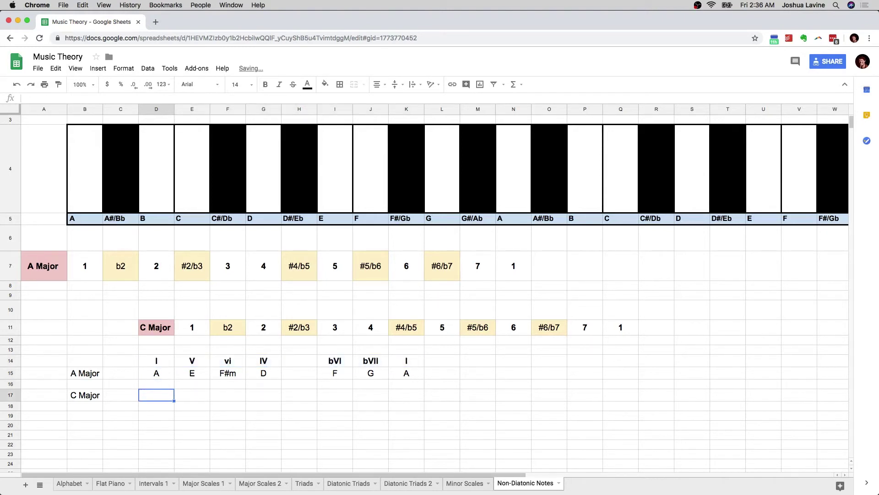
Enter the opening C chord in D17 under the I numeral
type("C")
key("Tab")
key("Left")
key("Up")
key("Up")
key("Down")
key("Down")
key("Right")
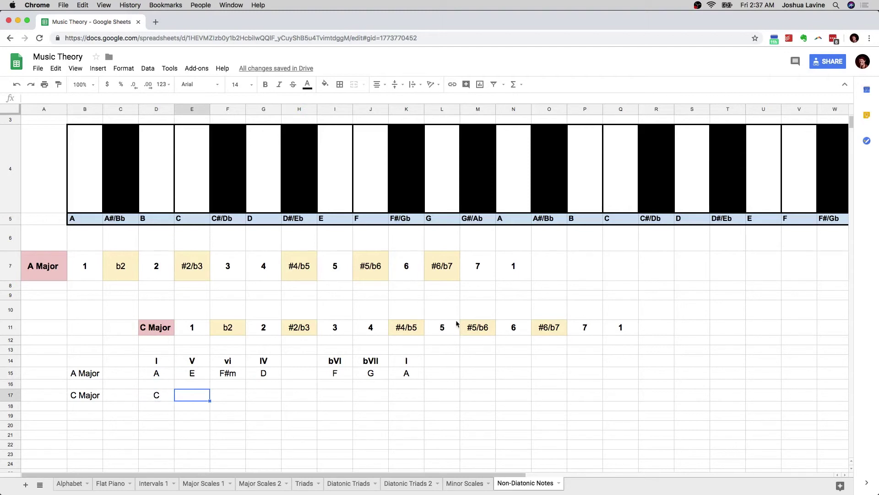
Enter G and Am as the V and vi chords of C Major
type("G")
left_click(238, 394)
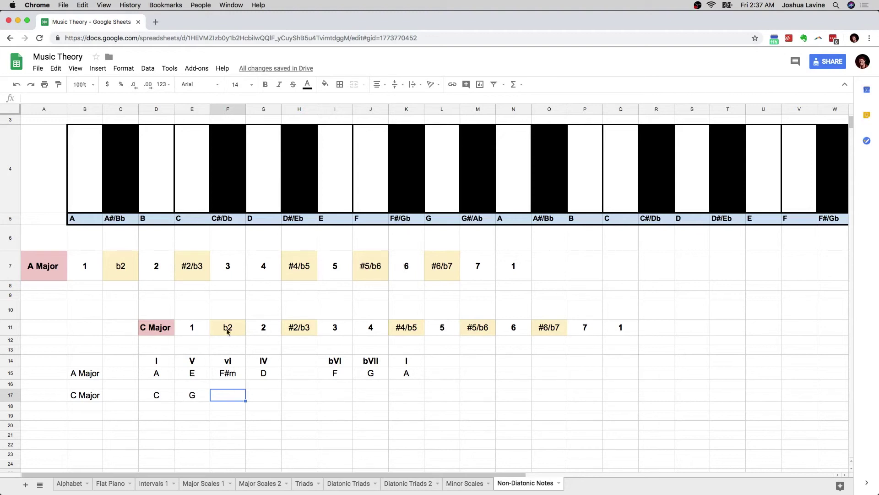
left_click(514, 328)
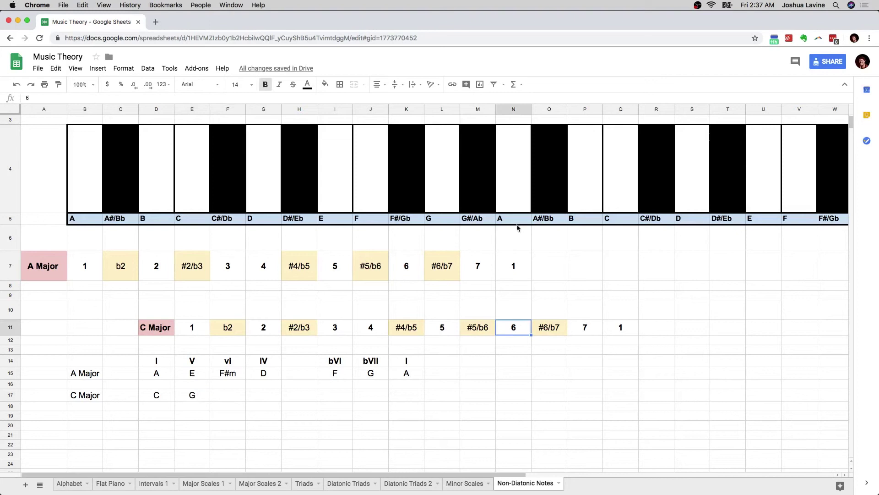
left_click(226, 395)
type("Am")
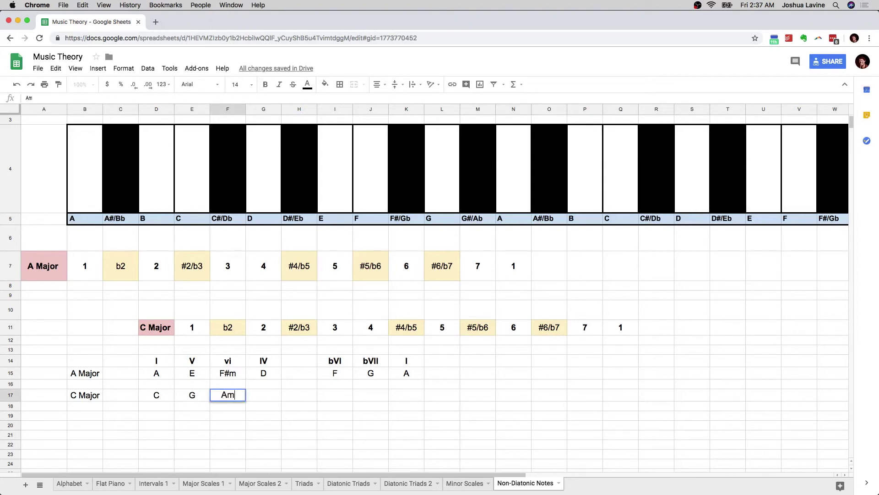
key("Tab")
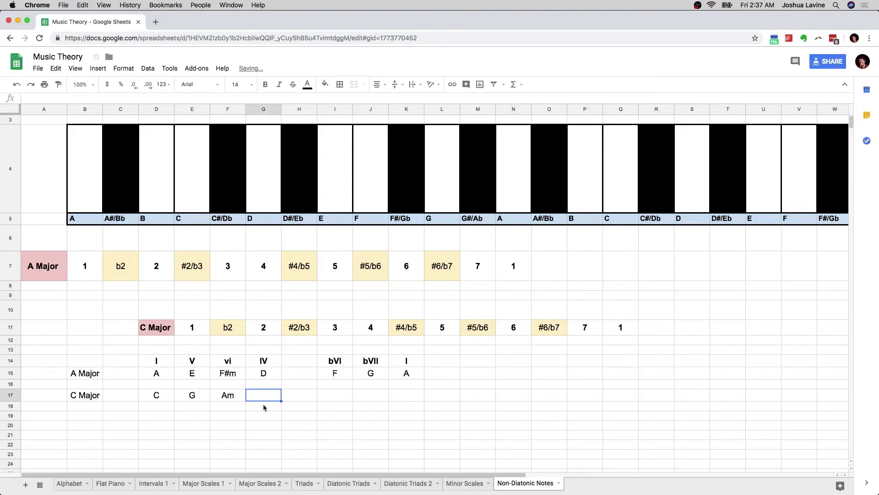
Add F under IV and Ab under bVI, checking the C Major scale row
left_click(372, 327)
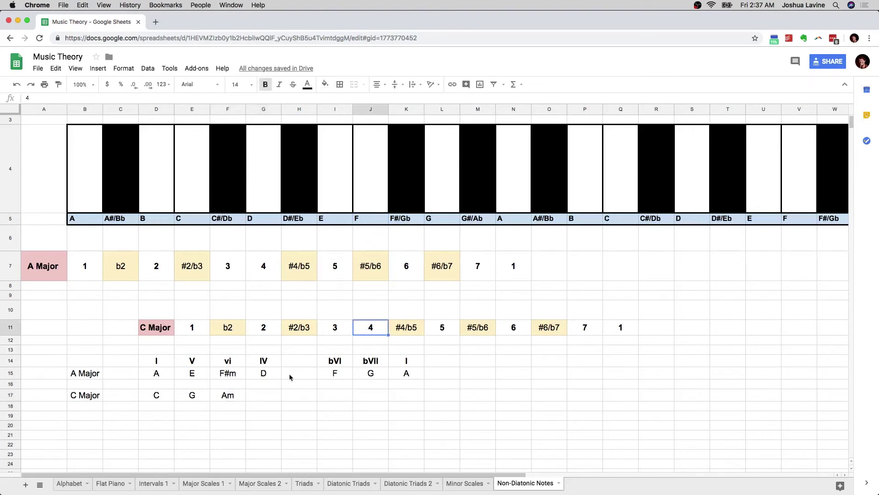
left_click(255, 399)
type("F")
key("Tab")
key("Tab")
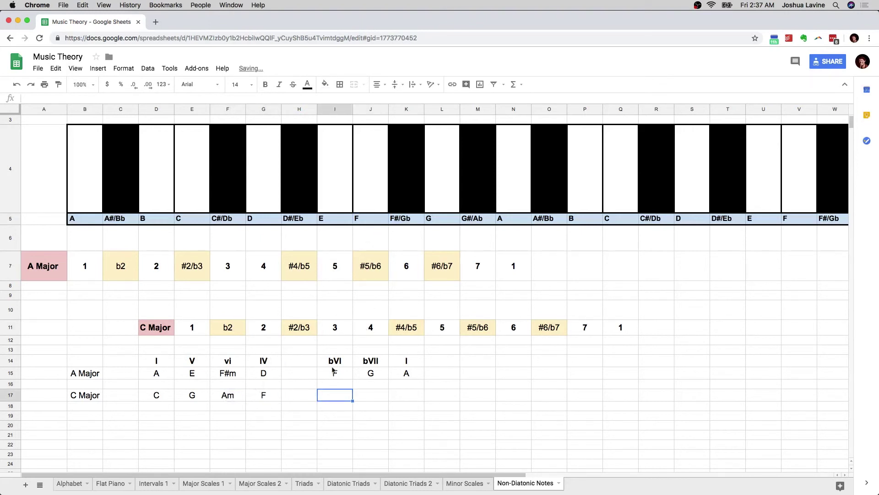
left_click(155, 330)
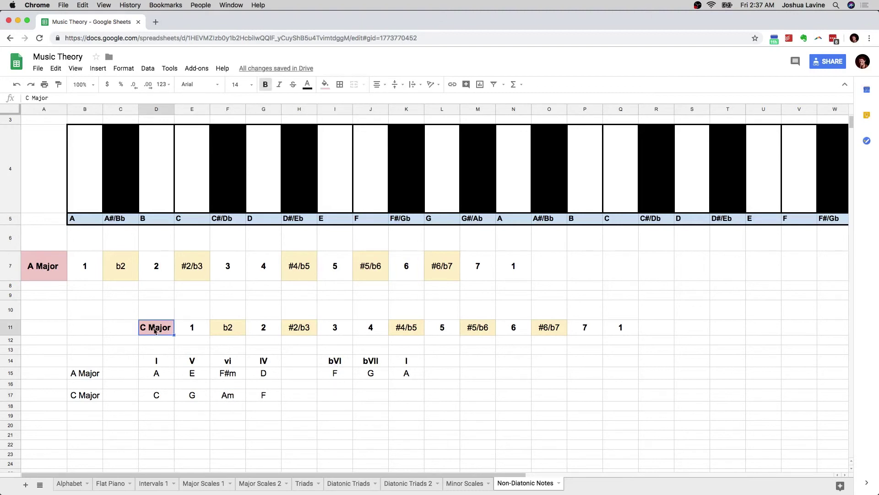
left_click(490, 330)
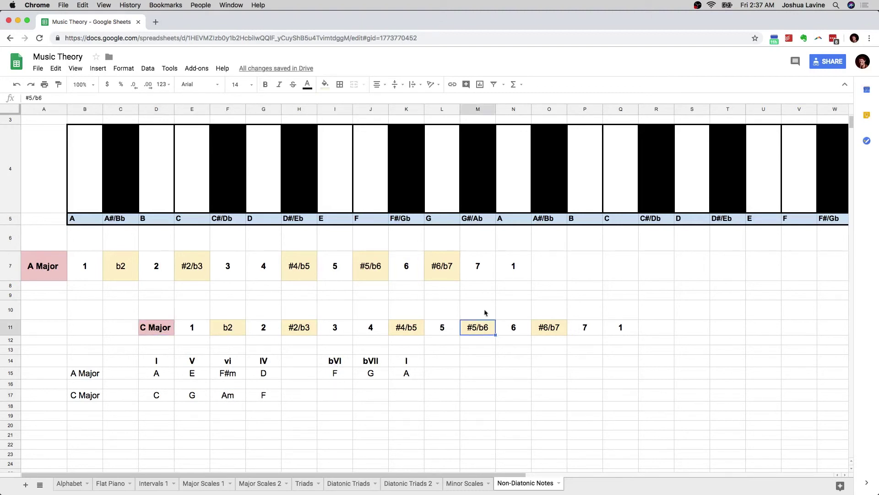
left_click(323, 398)
type("Ab")
key("Tab")
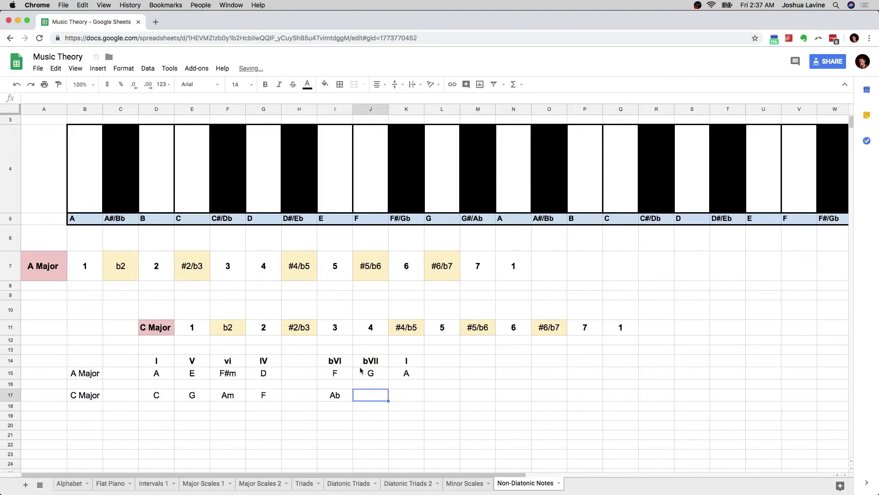
Add Bb under bVII and the closing C chord under the final I
left_click(94, 396)
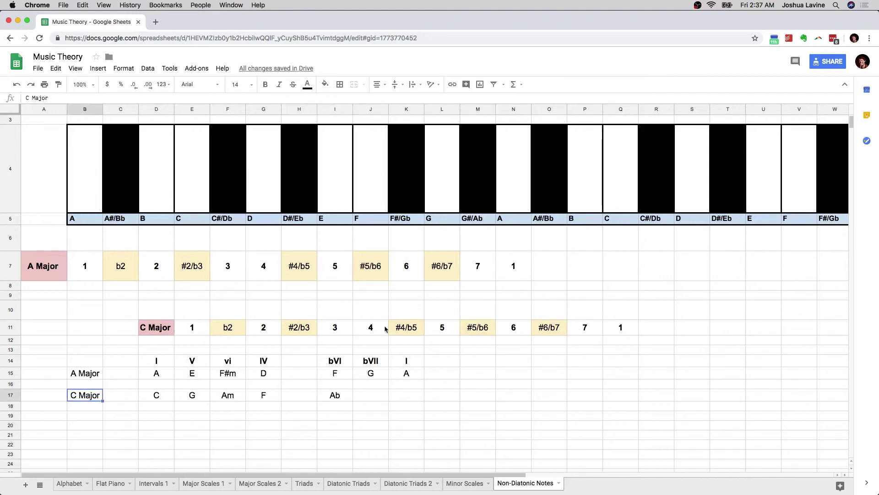
left_click(543, 328)
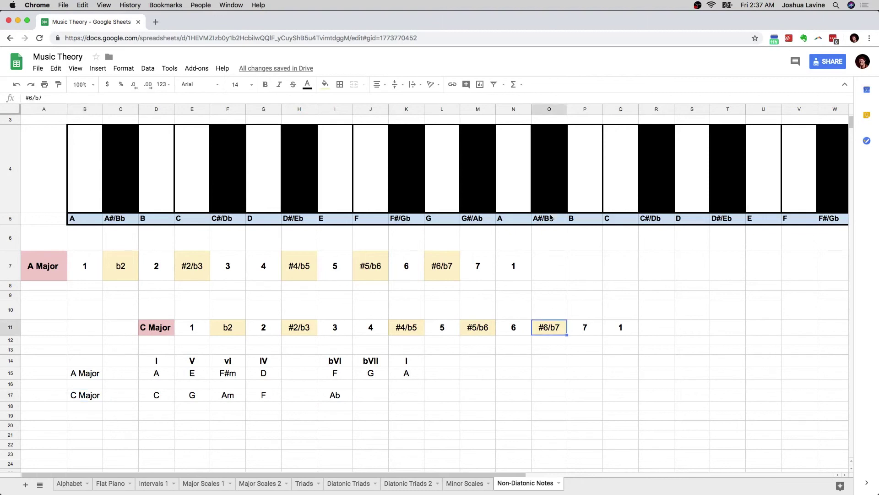
left_click(365, 395)
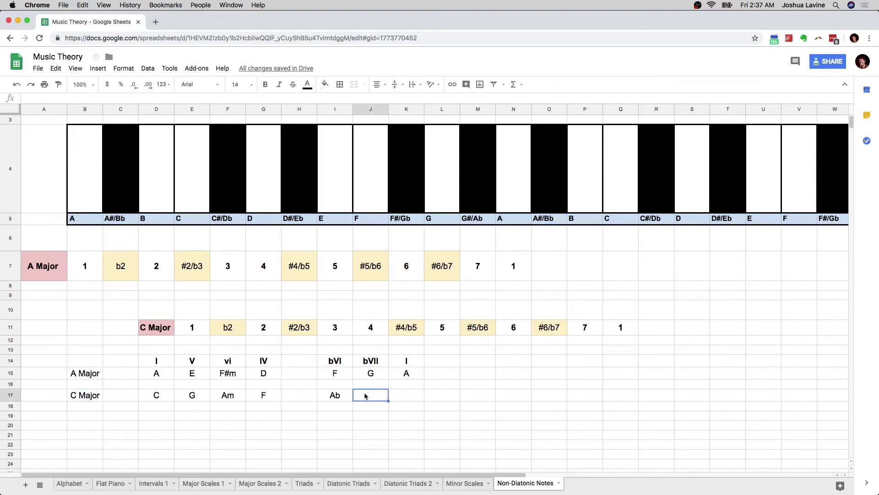
type("Bb")
left_click(401, 395)
type("C")
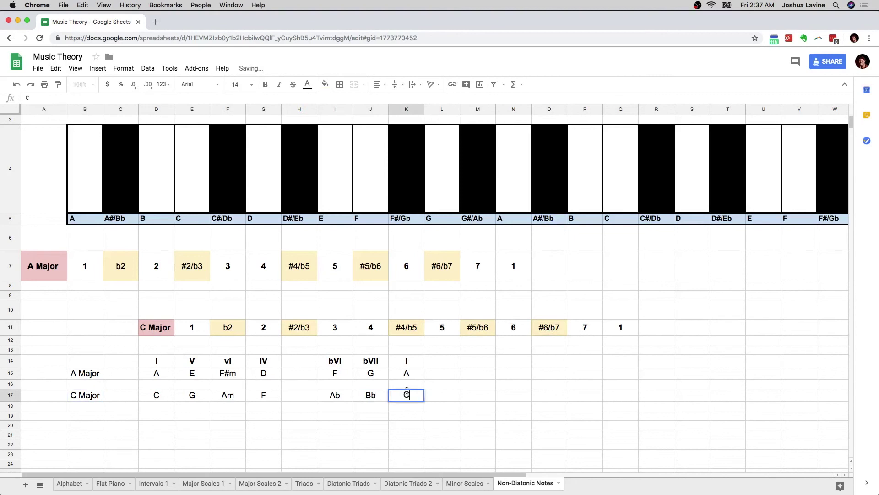
left_click(391, 399)
key("Return")
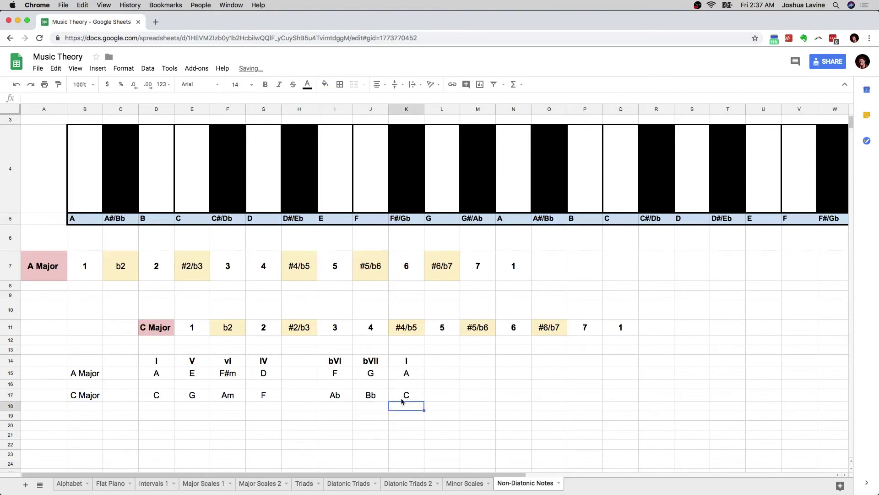
left_click(160, 362)
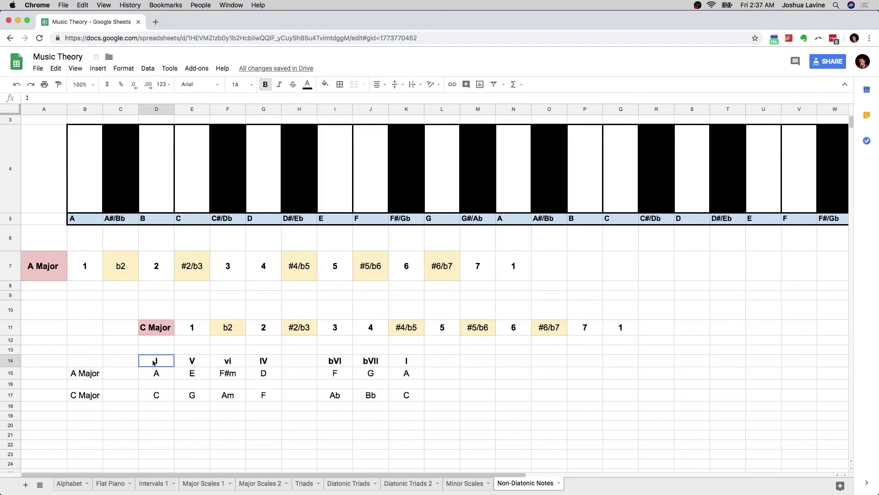
left_click(161, 373)
left_click_drag(174, 374, 421, 379)
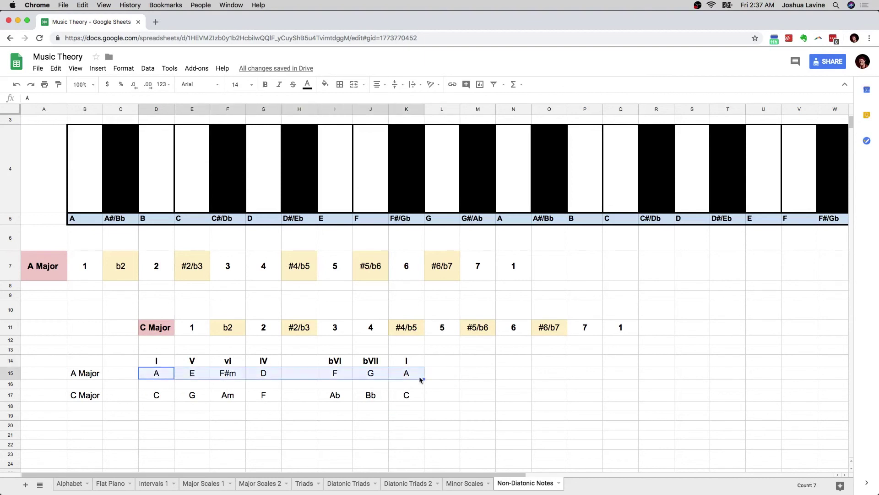
left_click(264, 372)
left_click_drag(158, 361, 410, 363)
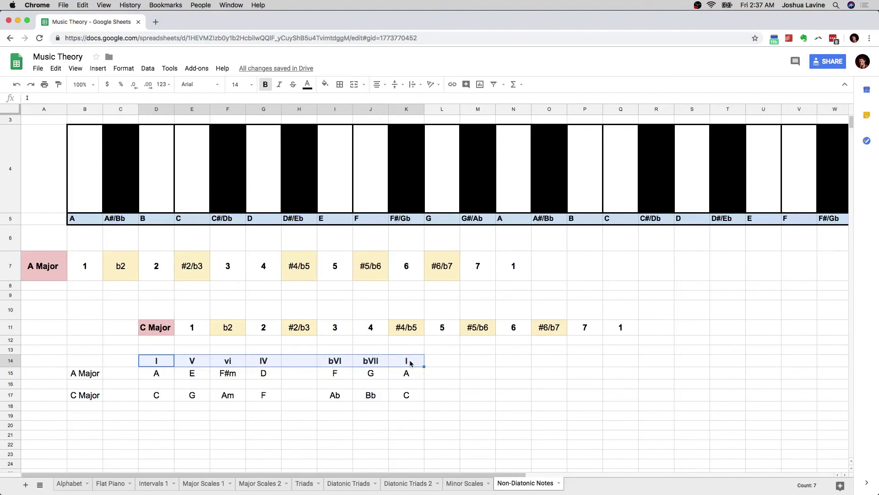
left_click(166, 365)
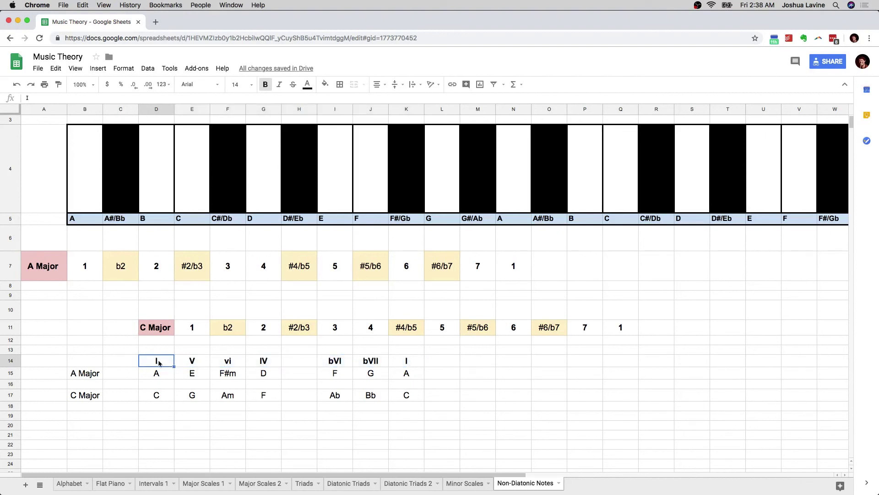
left_click(183, 364)
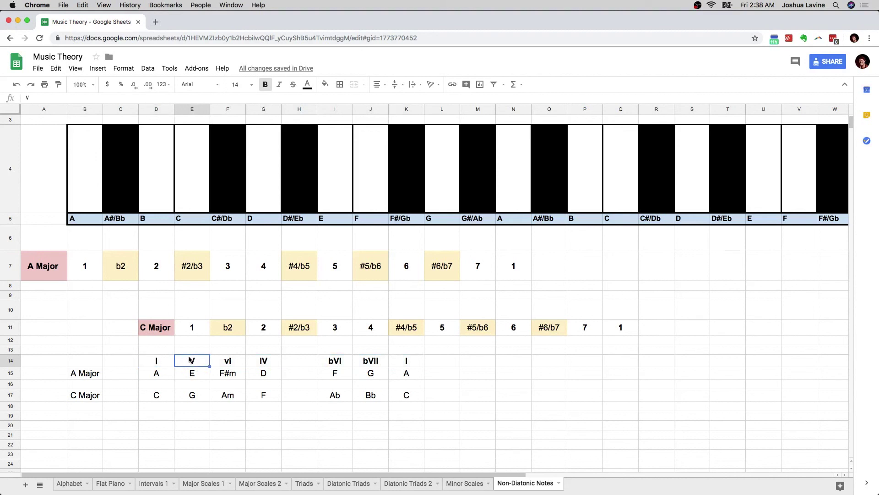
left_click(242, 361)
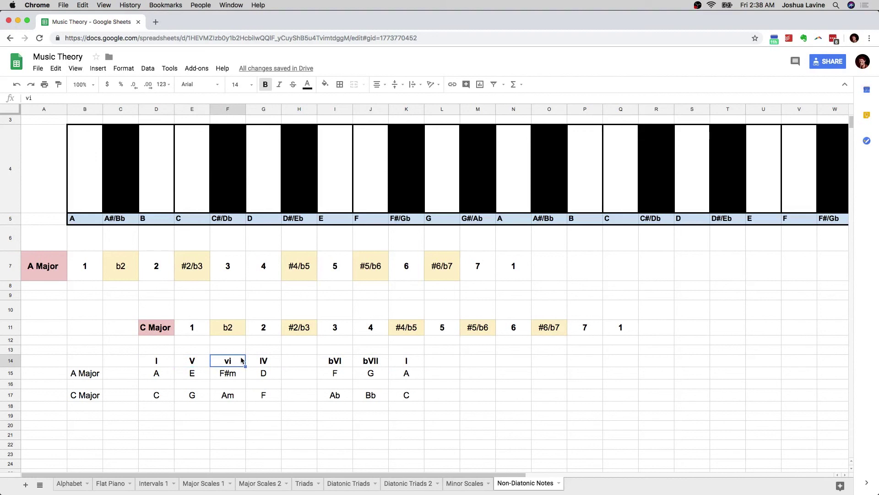
left_click(256, 361)
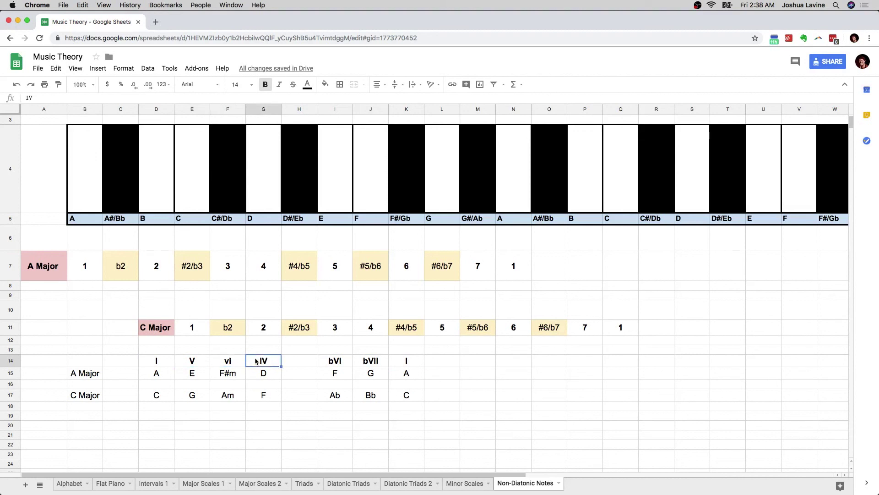
left_click(334, 363)
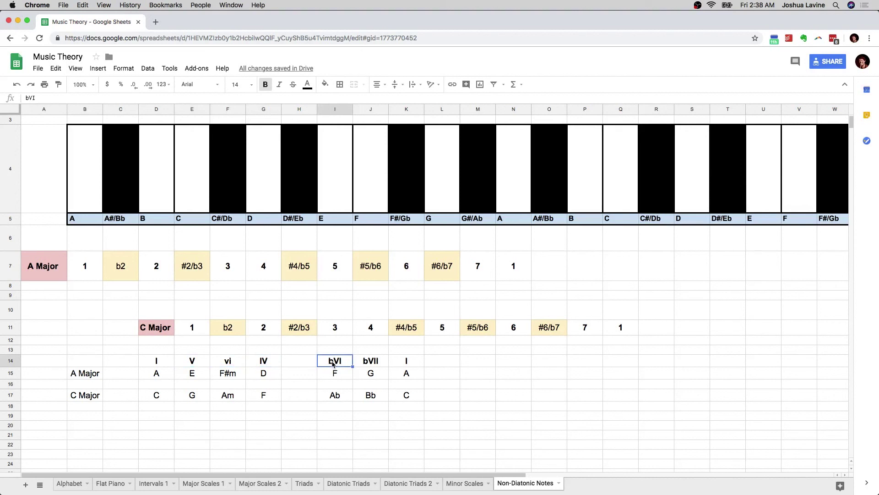
left_click(372, 363)
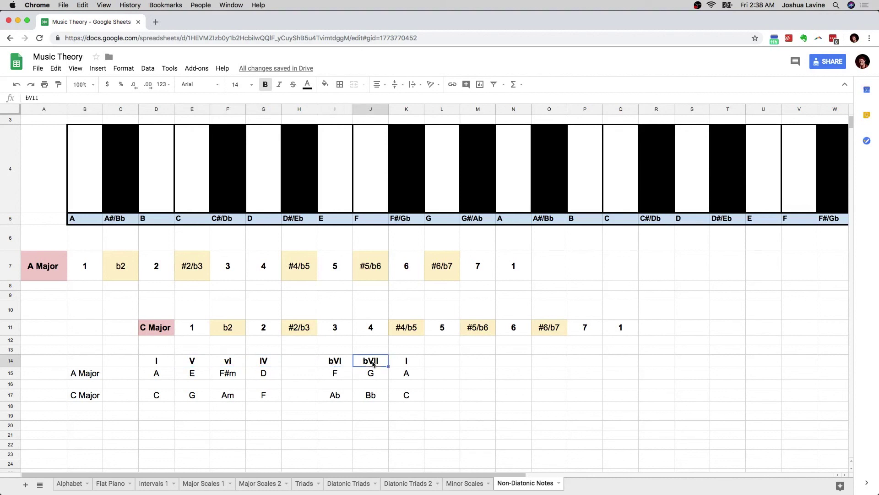
left_click(401, 365)
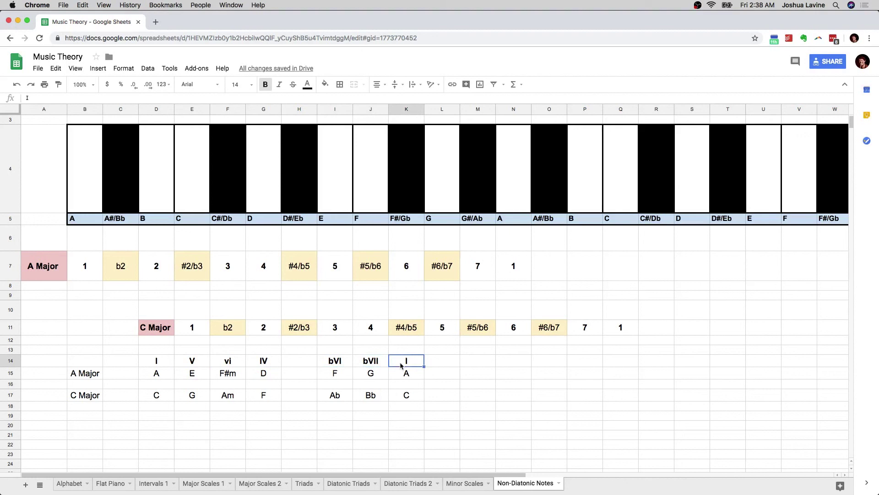